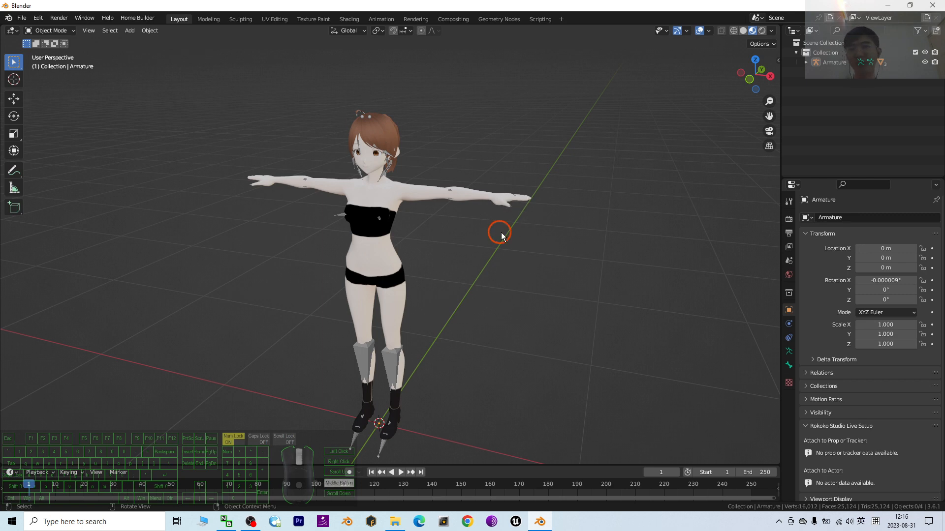
Examine the character's body mesh and its armature from the front and up close
{"action": "middle_click_drag", "start_coordinate": [502, 236], "coordinate": [522, 202]}
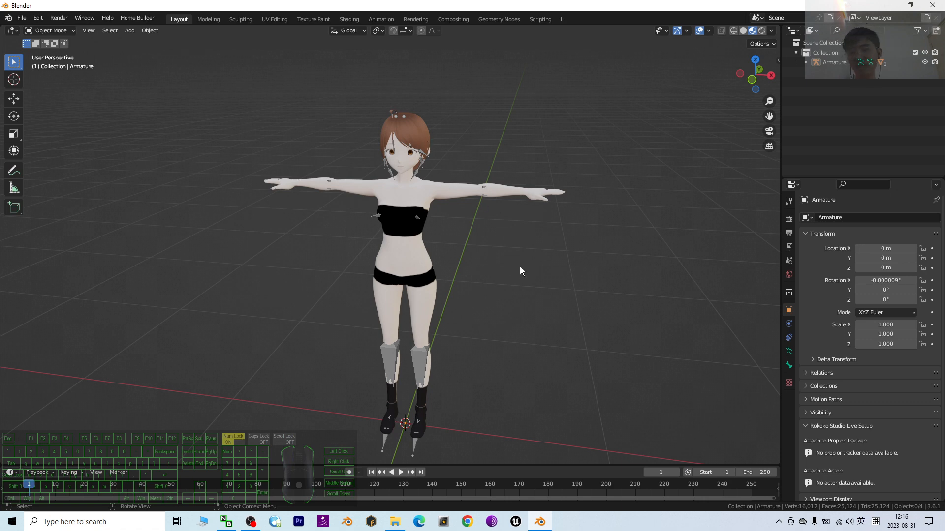
{"action": "scroll", "coordinate": [526, 288], "scroll_direction": "up", "scroll_amount": 1}
{"action": "scroll", "coordinate": [526, 288], "scroll_direction": "down", "scroll_amount": 1}
{"action": "left_click", "coordinate": [418, 266]}
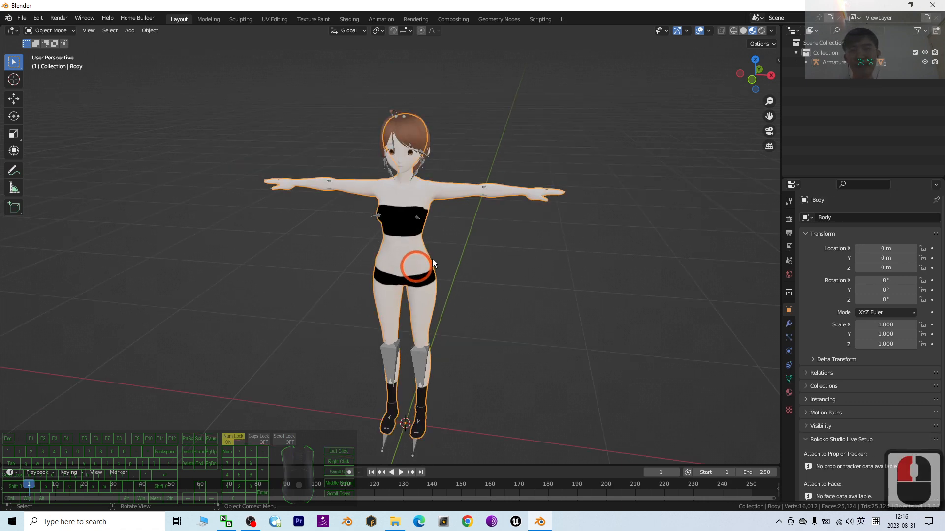
{"action": "middle_click_drag", "start_coordinate": [417, 267], "coordinate": [431, 270]}
{"action": "scroll", "coordinate": [501, 204], "scroll_direction": "up", "scroll_amount": 2}
{"action": "scroll", "coordinate": [501, 203], "scroll_direction": "down", "scroll_amount": 1}
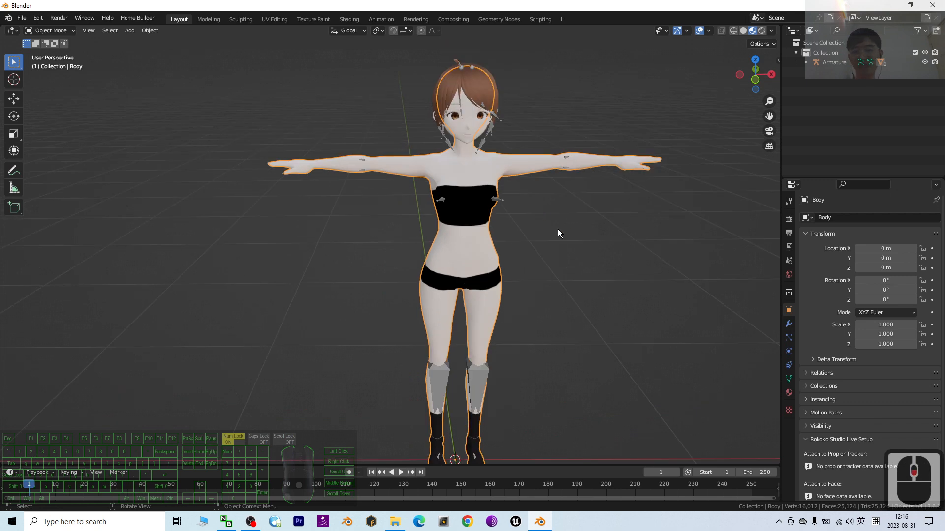
{"action": "scroll", "coordinate": [523, 276], "scroll_direction": "up", "scroll_amount": 3}
{"action": "left_click", "coordinate": [507, 205]}
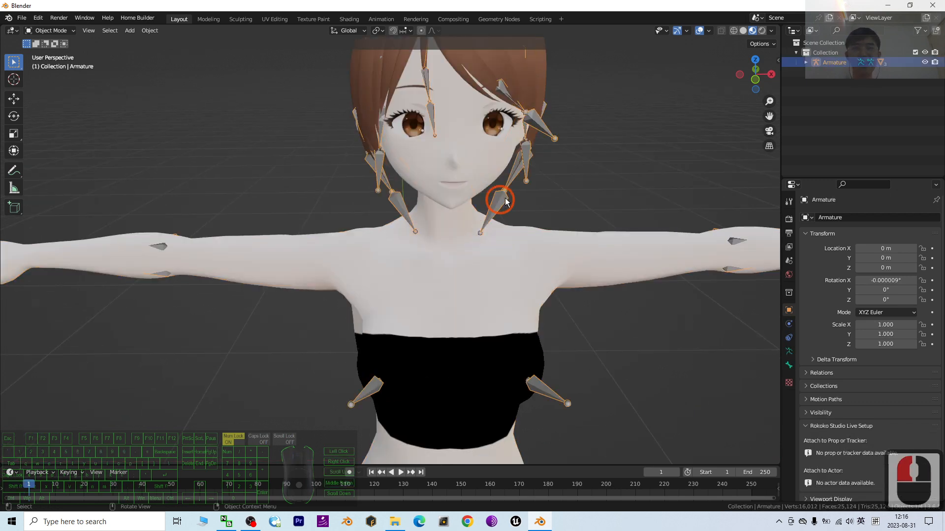
{"action": "scroll", "coordinate": [507, 202], "scroll_direction": "down", "scroll_amount": 5}
{"action": "middle_click_drag", "start_coordinate": [526, 347], "coordinate": [527, 271], "text": "shift"}
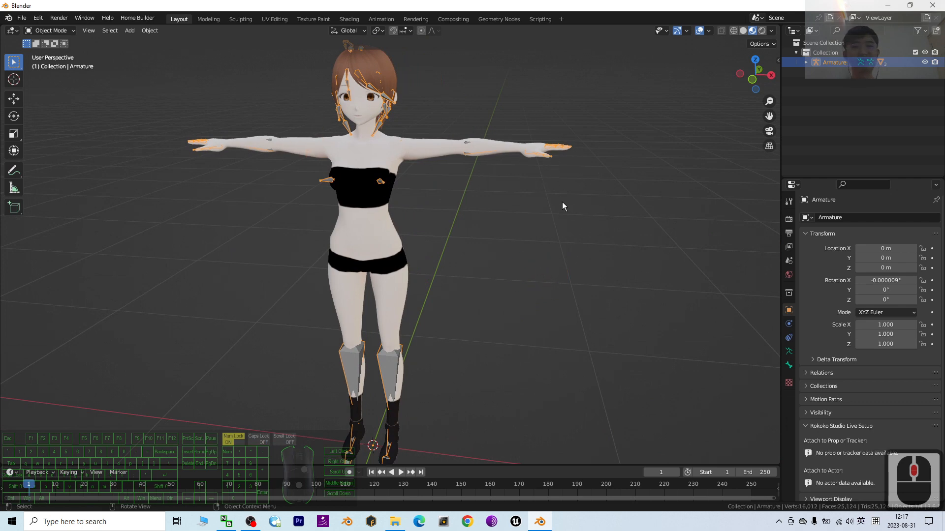
Select the character's armature and set its viewport display to In Front
{"action": "left_click", "coordinate": [423, 231]}
{"action": "left_click", "coordinate": [387, 368]}
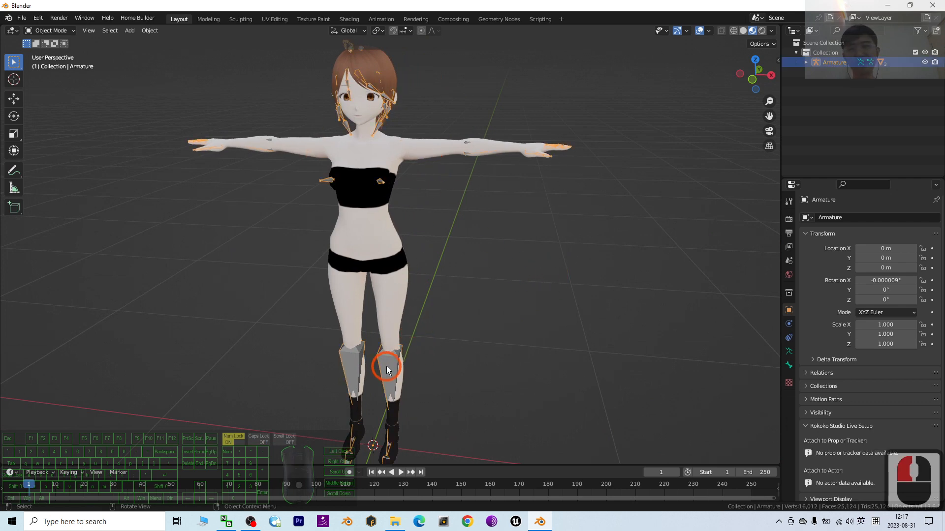
{"action": "left_click", "coordinate": [471, 354]}
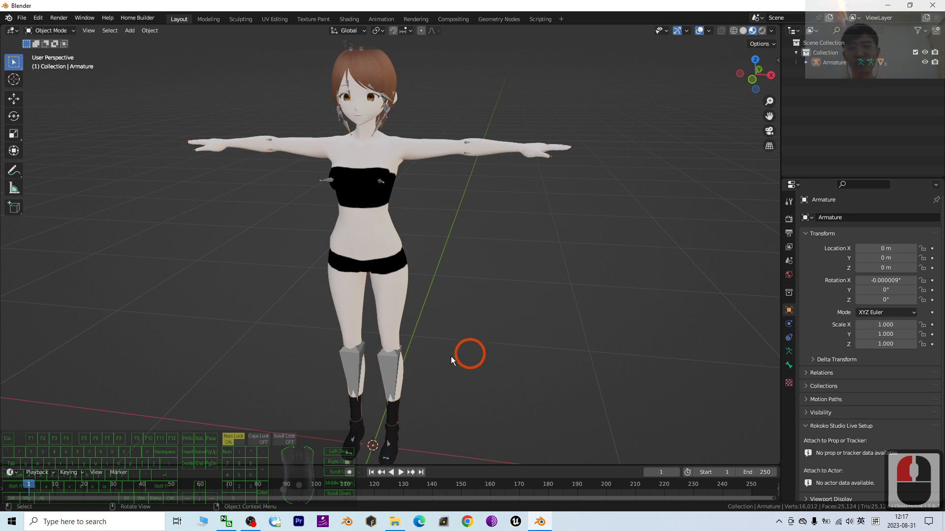
{"action": "left_click", "coordinate": [388, 365]}
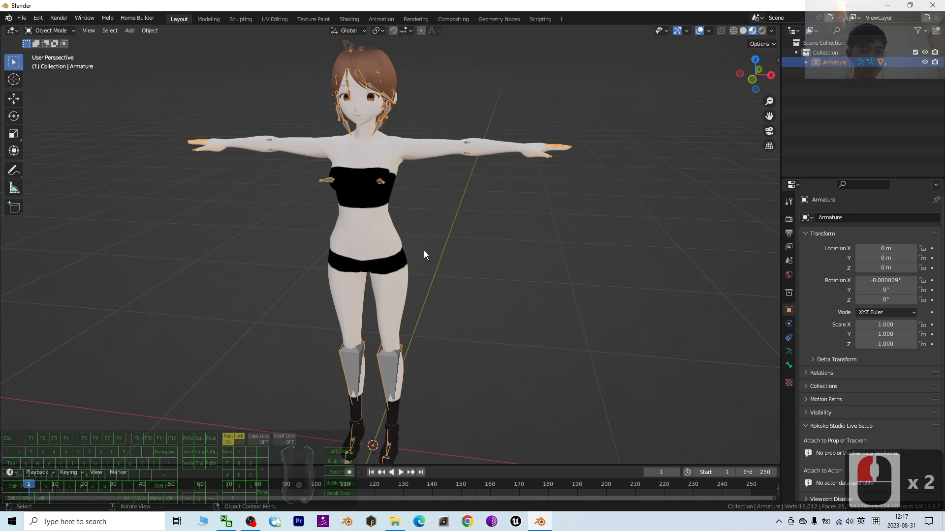
{"action": "left_click", "coordinate": [427, 327]}
{"action": "left_click", "coordinate": [386, 363]}
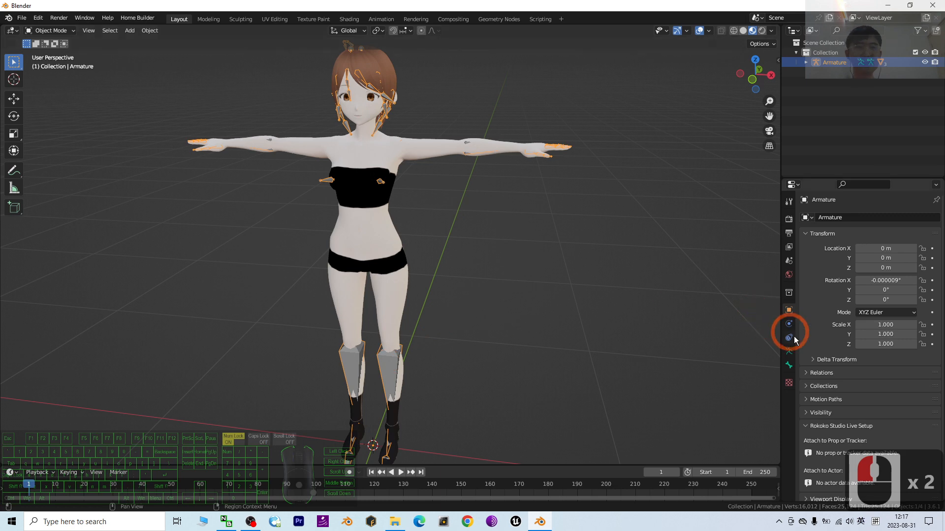
{"action": "left_click", "coordinate": [789, 352]}
{"action": "left_click", "coordinate": [804, 348]}
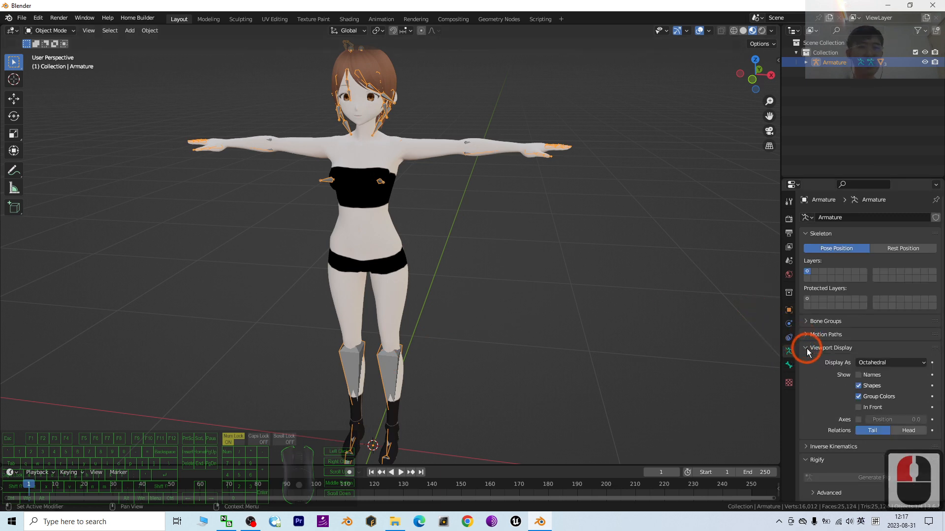
{"action": "left_click", "coordinate": [859, 408]}
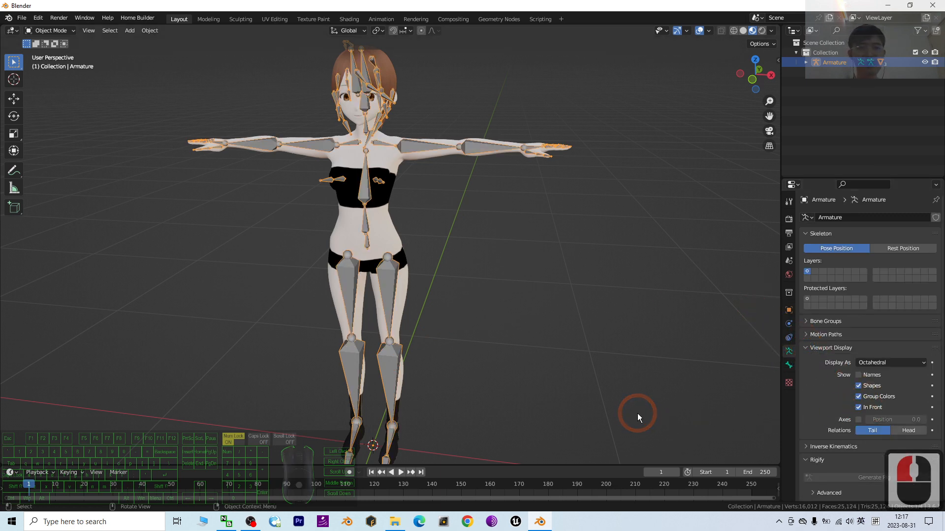
Add a cylinder mesh to the scene at the character's feet
{"action": "middle_click_drag", "start_coordinate": [594, 255], "coordinate": [598, 243]}
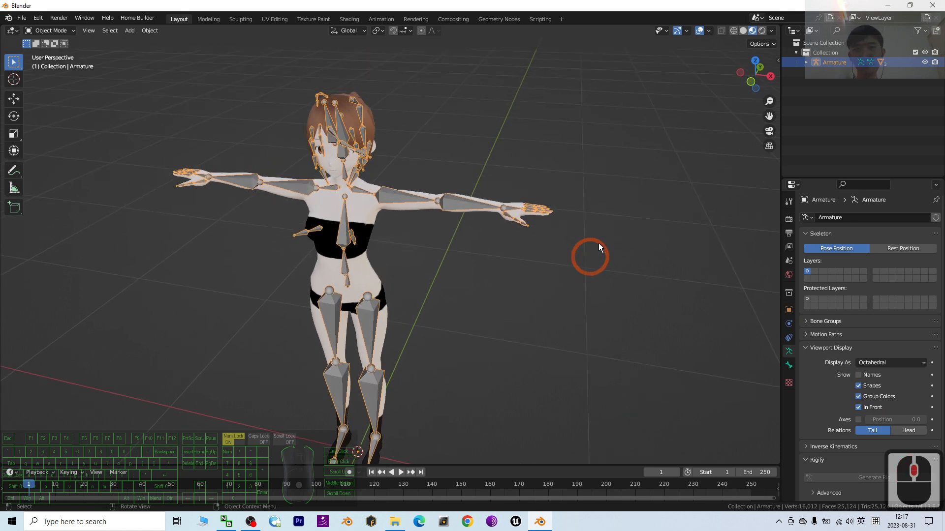
{"action": "scroll", "coordinate": [661, 212], "scroll_direction": "up", "scroll_amount": 3}
{"action": "middle_click_drag", "start_coordinate": [663, 217], "coordinate": [414, 230]}
{"action": "scroll", "coordinate": [585, 207], "scroll_direction": "down", "scroll_amount": 3}
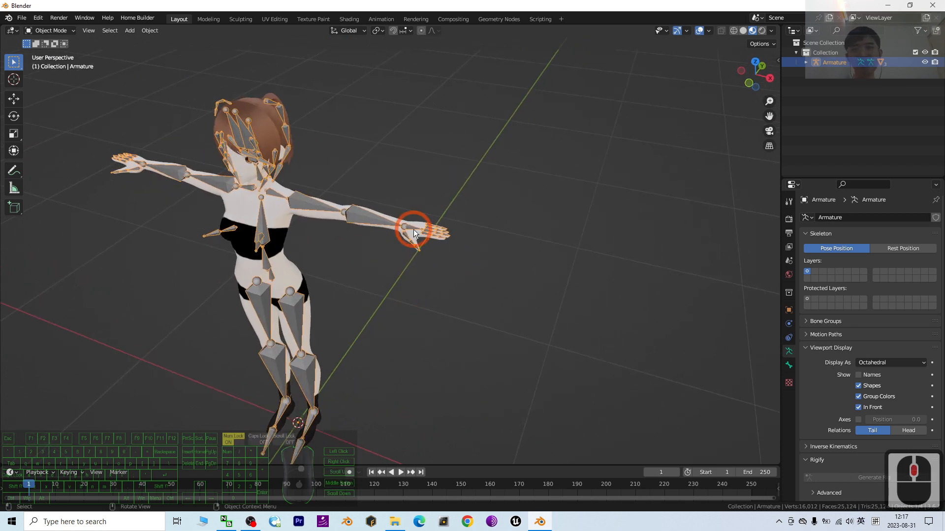
{"action": "left_click", "coordinate": [131, 32]}
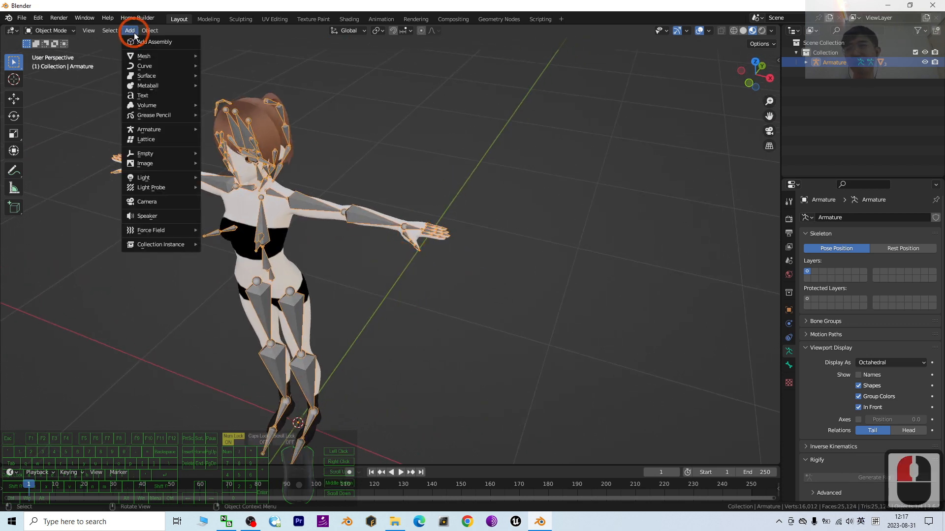
{"action": "left_click", "coordinate": [133, 56]}
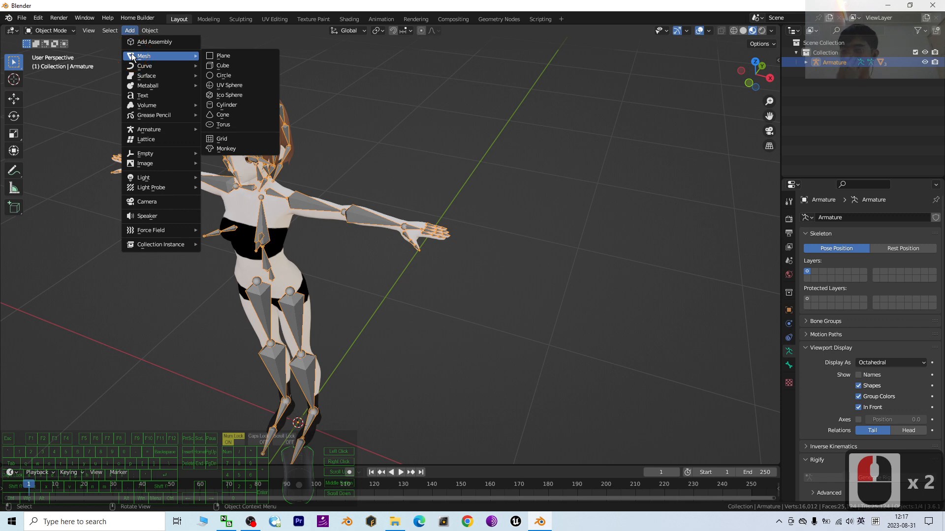
{"action": "left_click", "coordinate": [231, 105]}
Scale the cylinder down uniformly until it fits between the character's feet
{"action": "scroll", "coordinate": [379, 309], "scroll_direction": "down", "scroll_amount": 4}
{"action": "scroll", "coordinate": [379, 308], "scroll_direction": "down", "scroll_amount": 1}
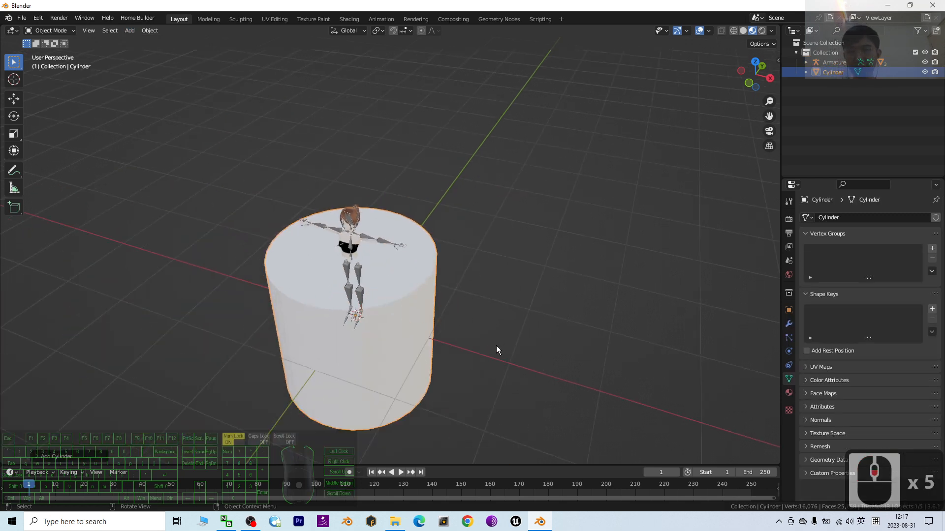
{"action": "middle_click_drag", "start_coordinate": [496, 346], "coordinate": [510, 327]}
{"action": "key", "text": "s"}
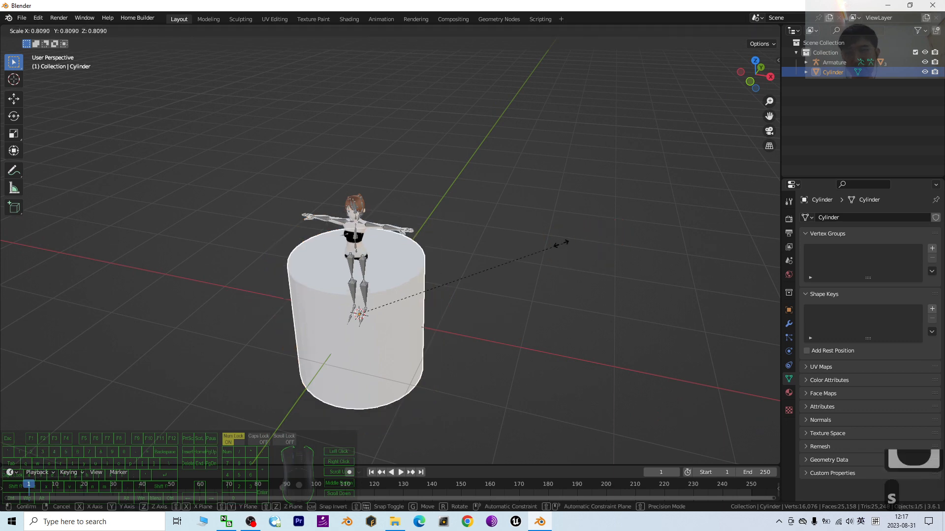
{"action": "left_click", "coordinate": [370, 313]}
Stretch the small cylinder along the Z axis and thin it into a slender rod, using the Scale tool
{"action": "scroll", "coordinate": [385, 315], "scroll_direction": "up", "scroll_amount": 3}
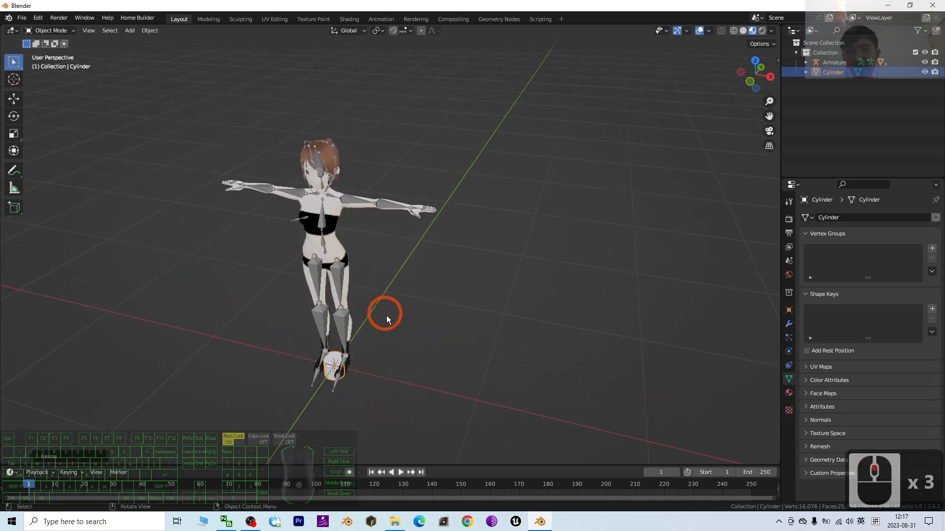
{"action": "middle_click_drag", "start_coordinate": [415, 345], "coordinate": [457, 302], "text": "shift"}
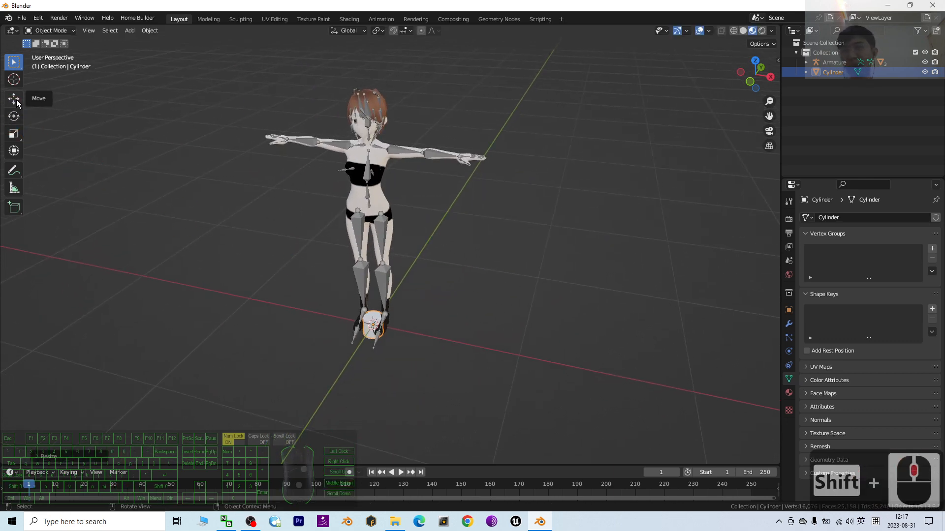
{"action": "left_click", "coordinate": [13, 98]}
{"action": "left_click", "coordinate": [14, 134]}
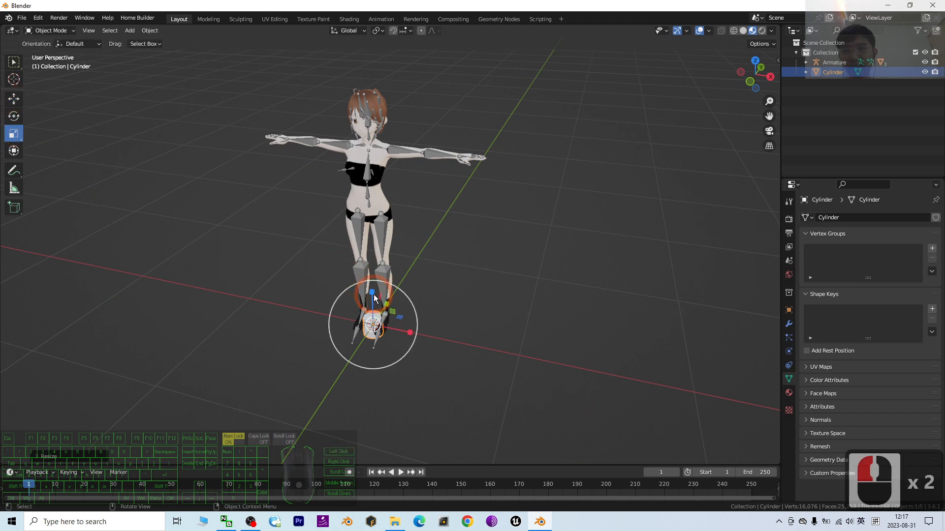
{"action": "left_click_drag", "start_coordinate": [374, 298], "coordinate": [380, 35]}
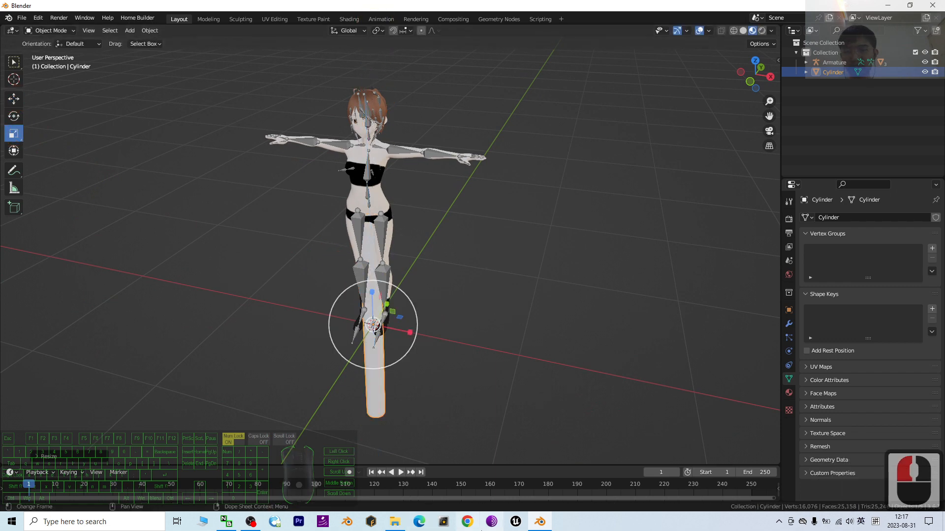
{"action": "key", "text": "ctrl+z"}
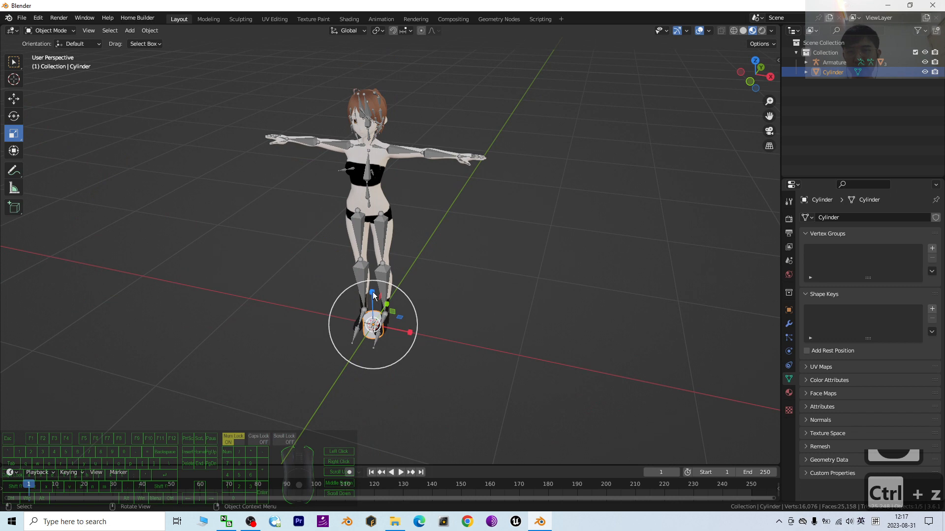
{"action": "left_click_drag", "start_coordinate": [373, 295], "coordinate": [379, 244]}
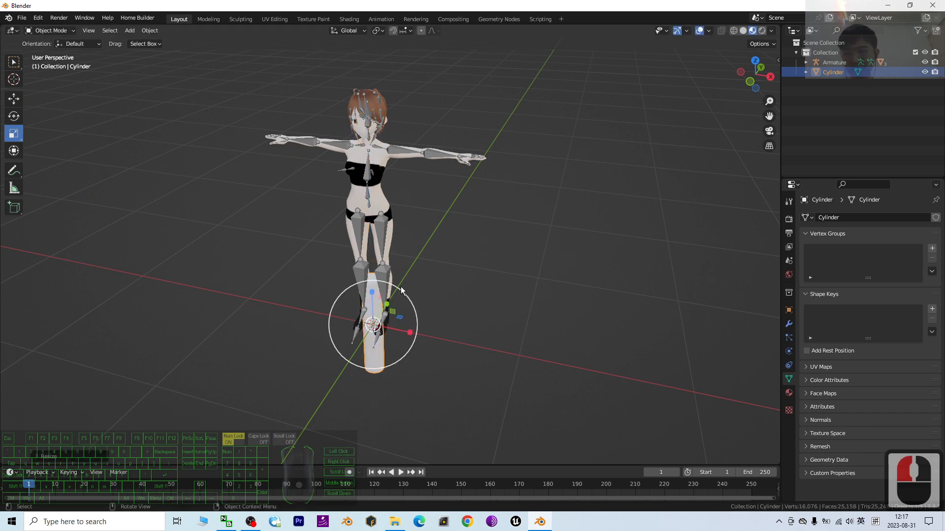
{"action": "left_click_drag", "start_coordinate": [373, 293], "coordinate": [366, 229]}
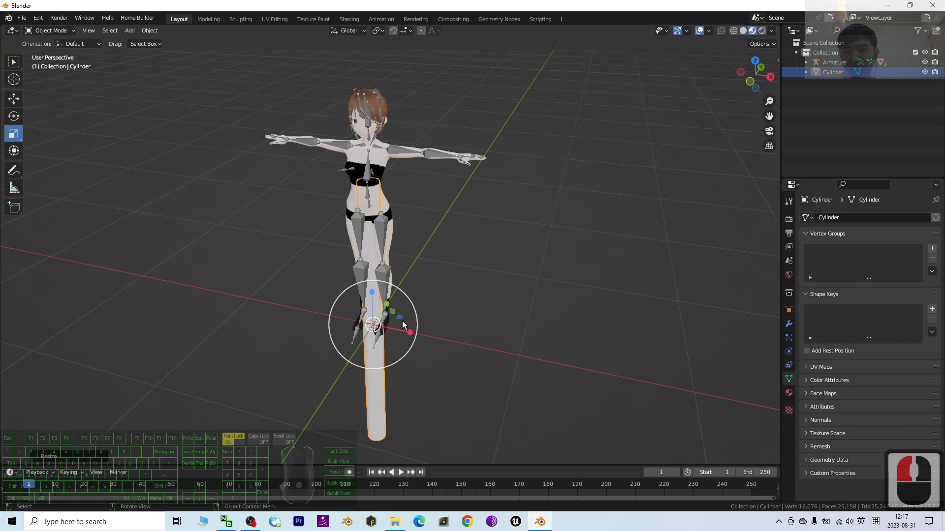
{"action": "left_click_drag", "start_coordinate": [402, 322], "coordinate": [422, 302]}
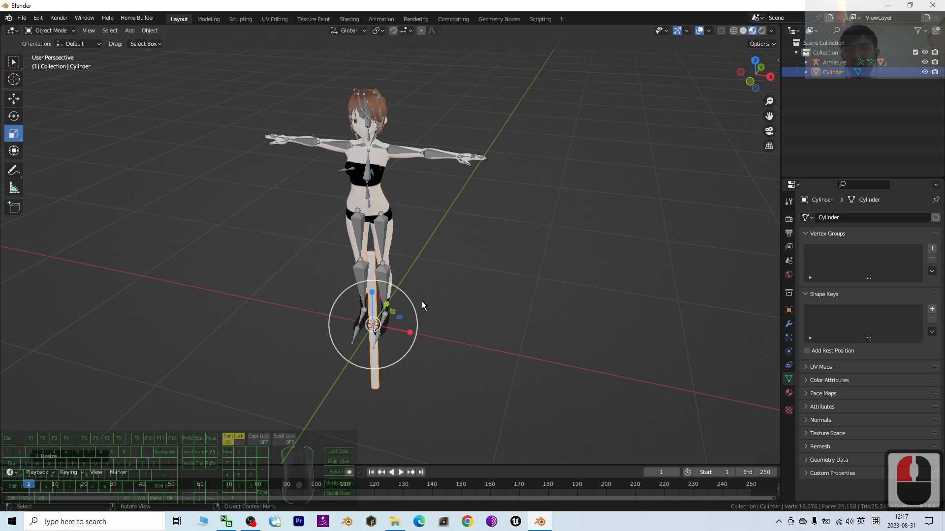
Switch the character's armature to Pose Mode and select the left wrist bone
{"action": "scroll", "coordinate": [386, 307], "scroll_direction": "up", "scroll_amount": 2}
{"action": "left_click", "coordinate": [370, 278]}
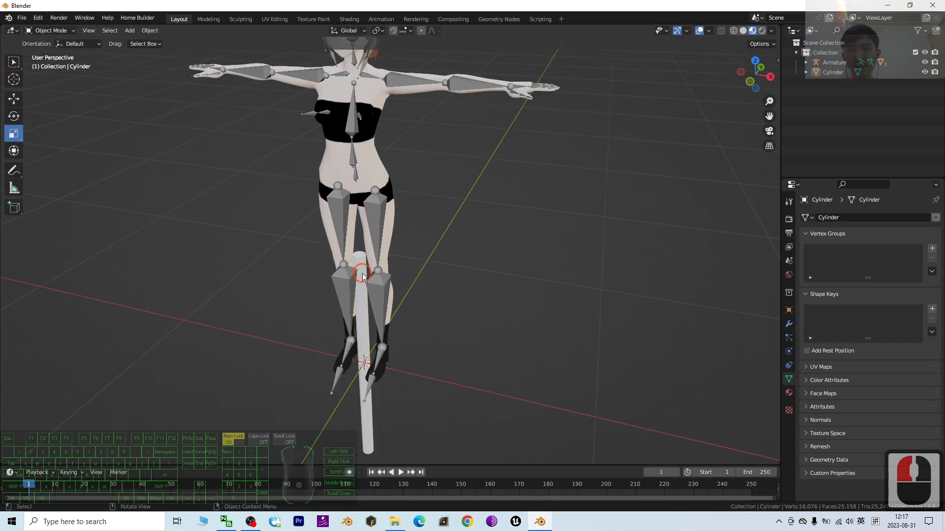
{"action": "left_click", "coordinate": [533, 89]}
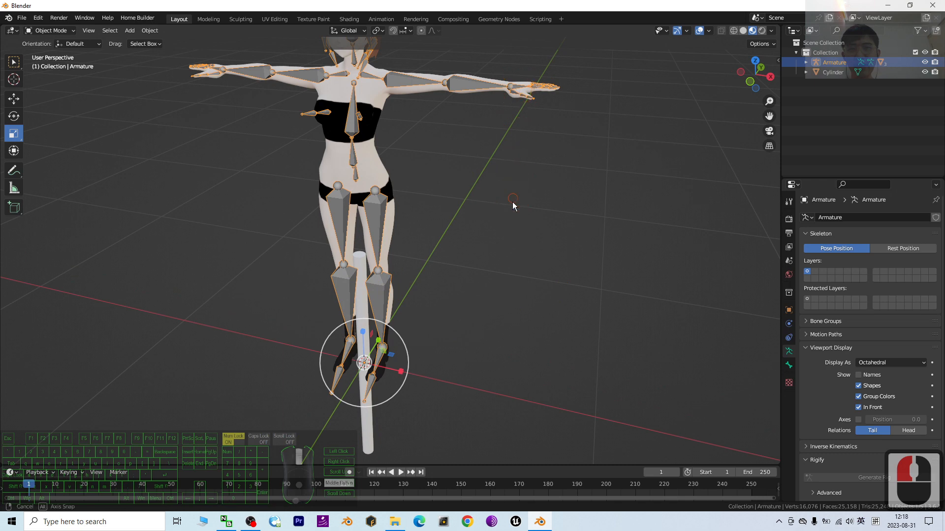
{"action": "middle_click_drag", "start_coordinate": [512, 202], "coordinate": [511, 214]}
{"action": "scroll", "coordinate": [512, 214], "scroll_direction": "up", "scroll_amount": 3}
{"action": "middle_click_drag", "start_coordinate": [615, 176], "coordinate": [496, 251], "text": "shift"}
{"action": "scroll", "coordinate": [453, 249], "scroll_direction": "up", "scroll_amount": 3}
{"action": "scroll", "coordinate": [287, 271], "scroll_direction": "down", "scroll_amount": 5}
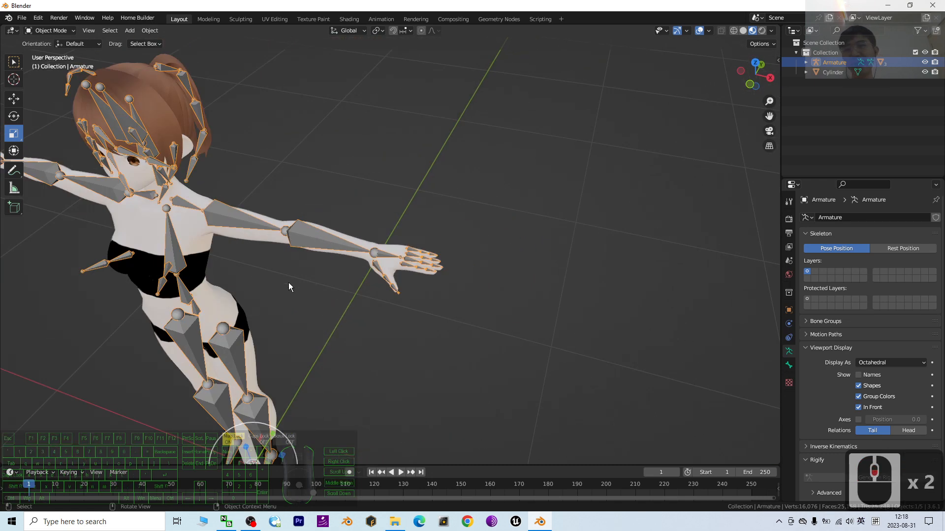
{"action": "scroll", "coordinate": [300, 284], "scroll_direction": "up", "scroll_amount": 1}
{"action": "middle_click_drag", "start_coordinate": [312, 285], "coordinate": [374, 232]}
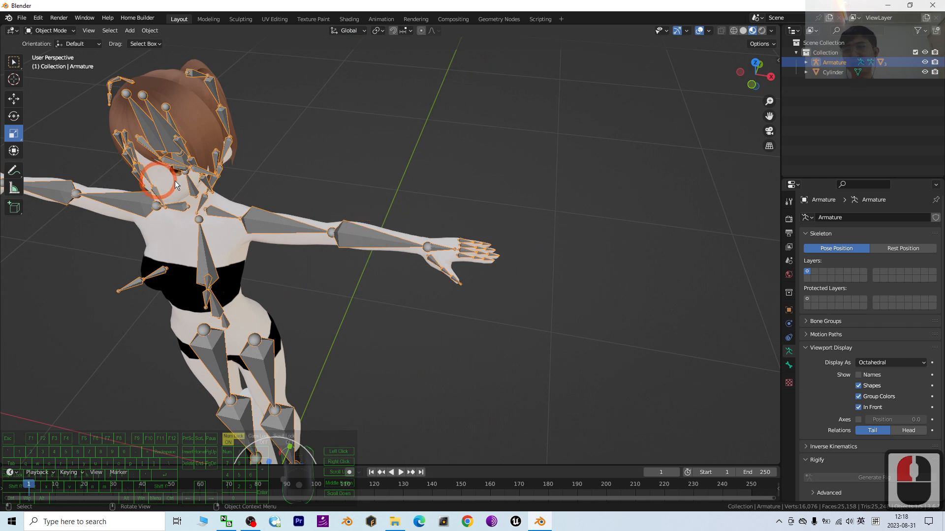
{"action": "left_click", "coordinate": [49, 30]}
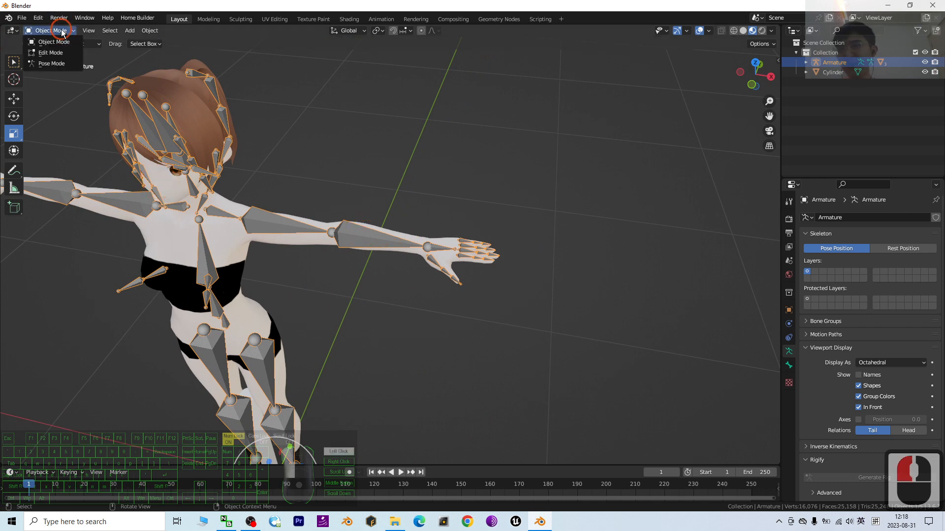
{"action": "left_click", "coordinate": [44, 64]}
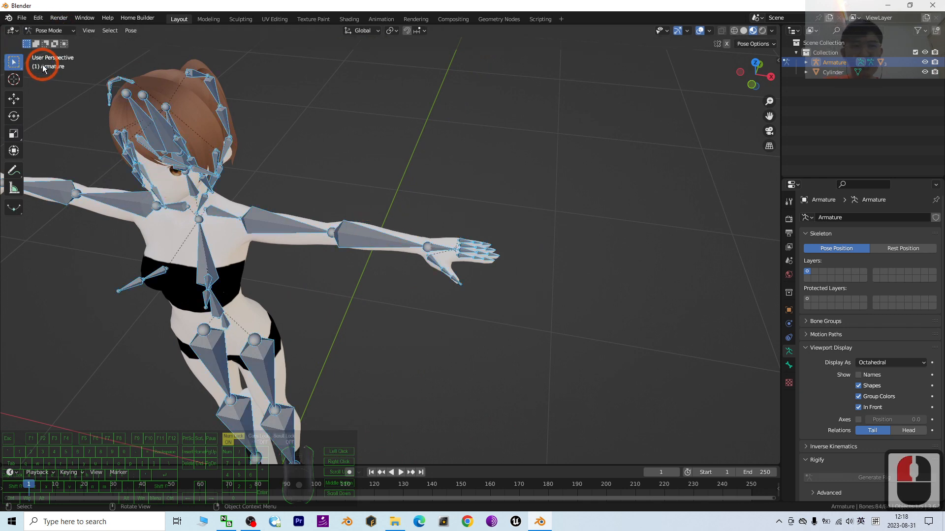
{"action": "left_click", "coordinate": [436, 246]}
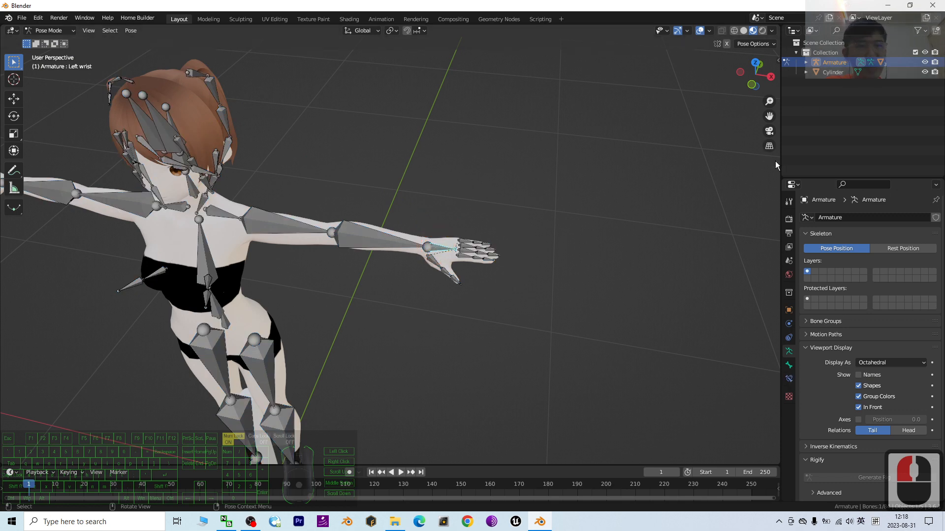
Widen the outliner and properties area by narrowing the viewport, and clear the bone selection
{"action": "left_click_drag", "start_coordinate": [780, 167], "coordinate": [648, 172]}
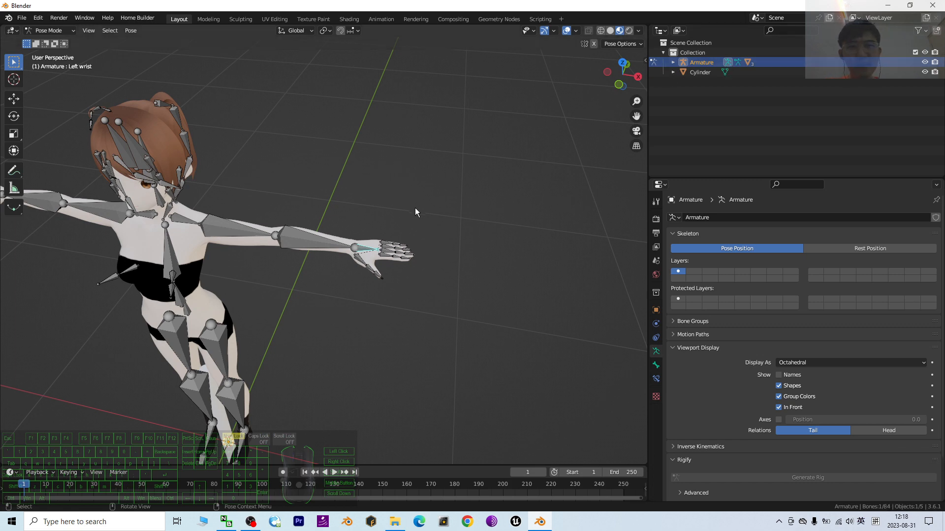
{"action": "left_click", "coordinate": [401, 204]}
{"action": "left_click", "coordinate": [286, 179]}
{"action": "left_click", "coordinate": [338, 149]}
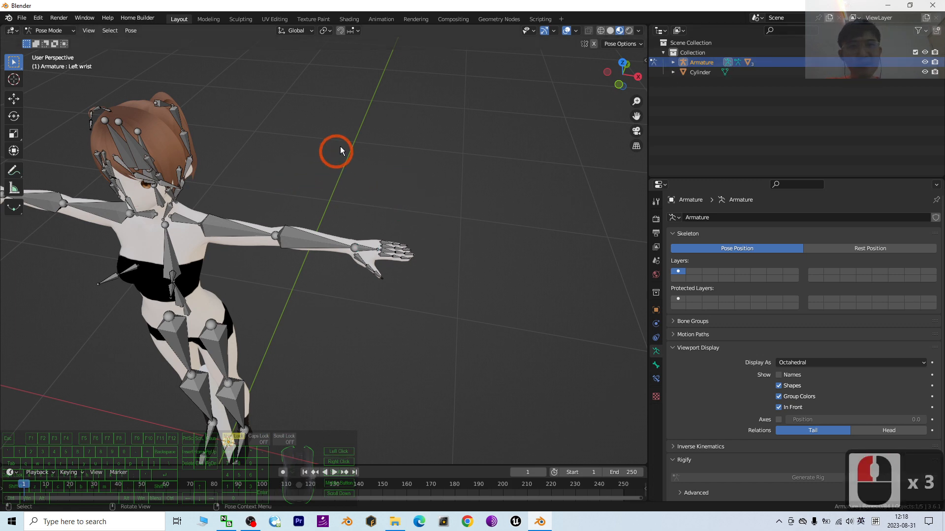
{"action": "left_click", "coordinate": [294, 224]}
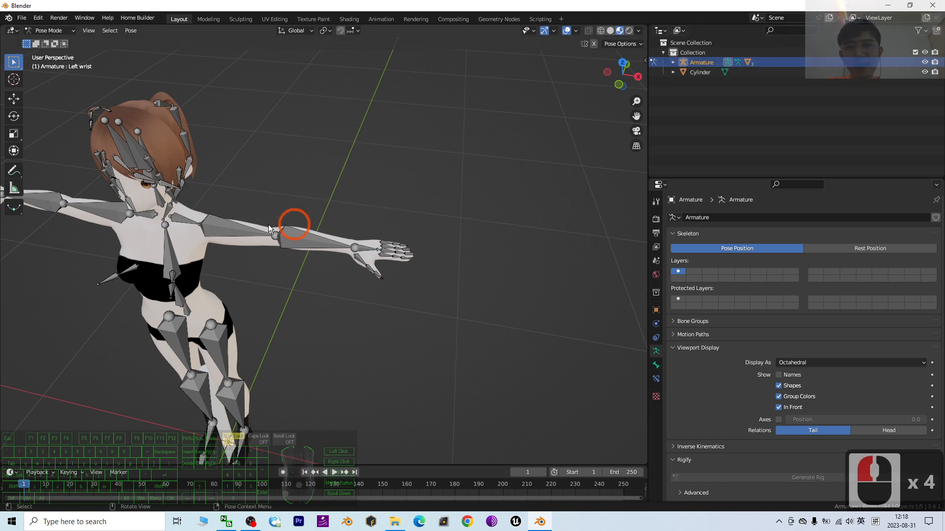
Select the left wrist bone in the viewport and expand the armature's hierarchy in the outliner
{"action": "left_click", "coordinate": [368, 250]}
{"action": "left_click", "coordinate": [366, 249]}
{"action": "left_click", "coordinate": [365, 249]}
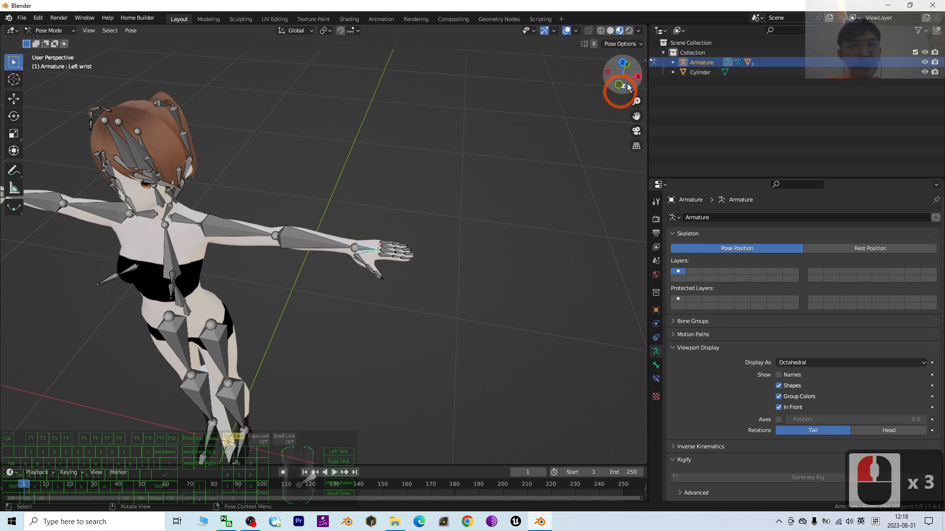
{"action": "left_click", "coordinate": [673, 63]}
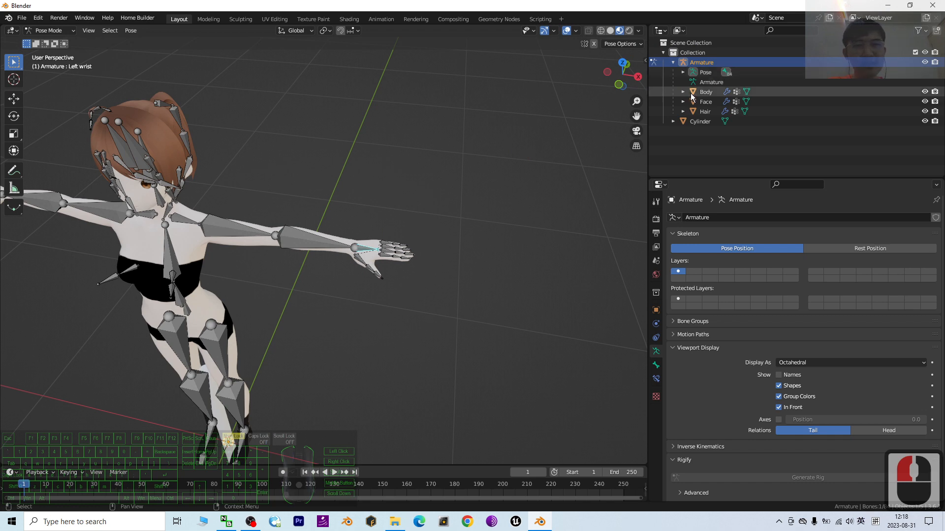
{"action": "left_click", "coordinate": [724, 73]}
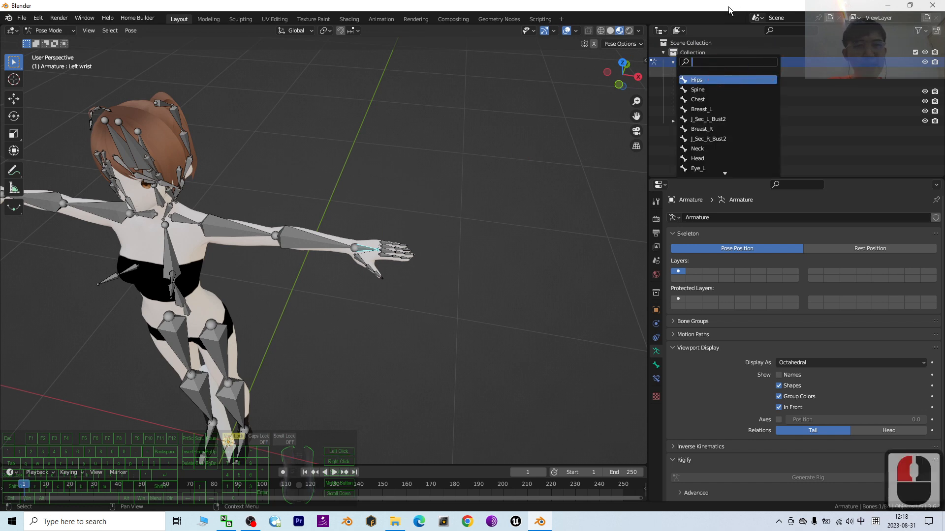
{"action": "left_click", "coordinate": [578, 149]}
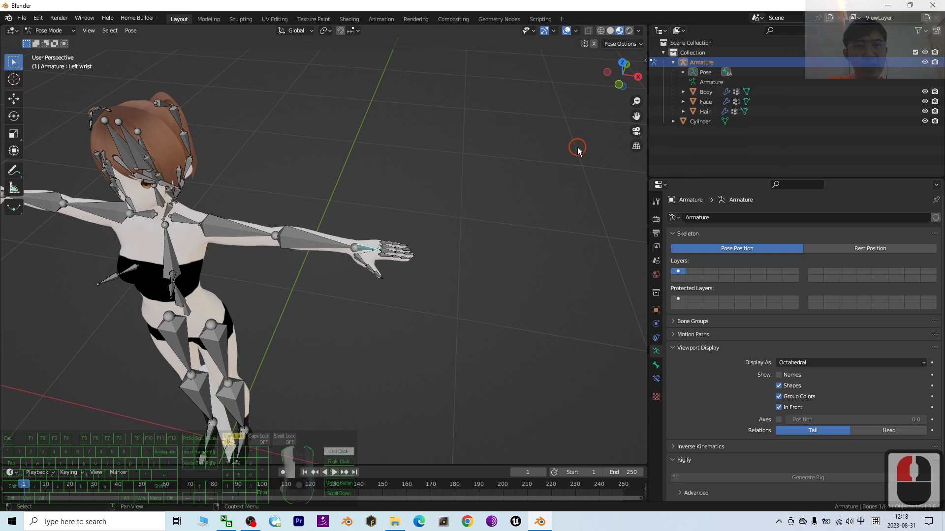
Expand the Pose hierarchy through Hips, Spine, Chest, Left shoulder, Left arm and Left elbow to reach the Left wrist bone
{"action": "left_click", "coordinate": [684, 72]}
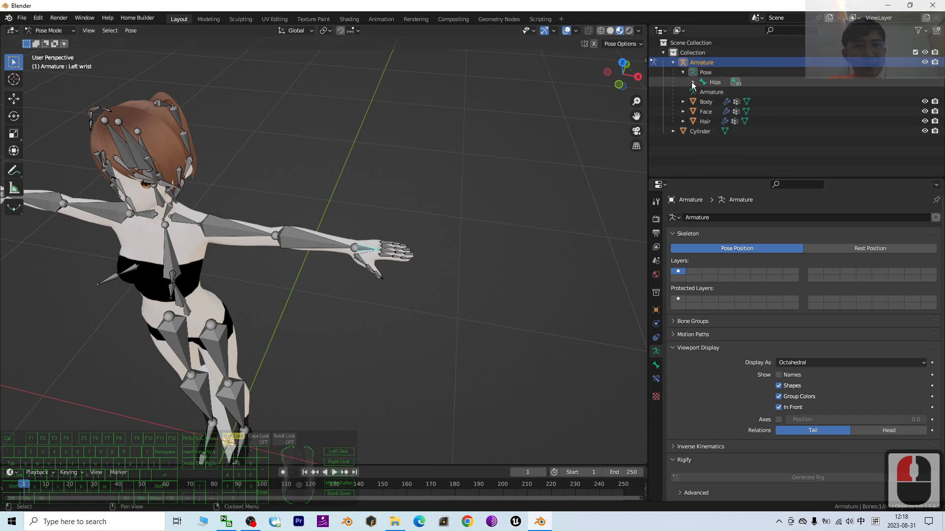
{"action": "left_click", "coordinate": [693, 82]}
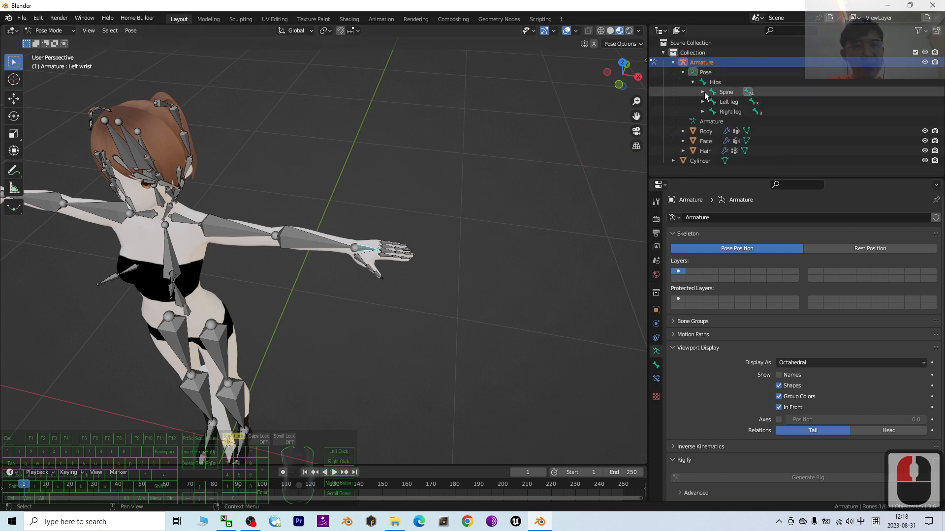
{"action": "left_click", "coordinate": [748, 92]}
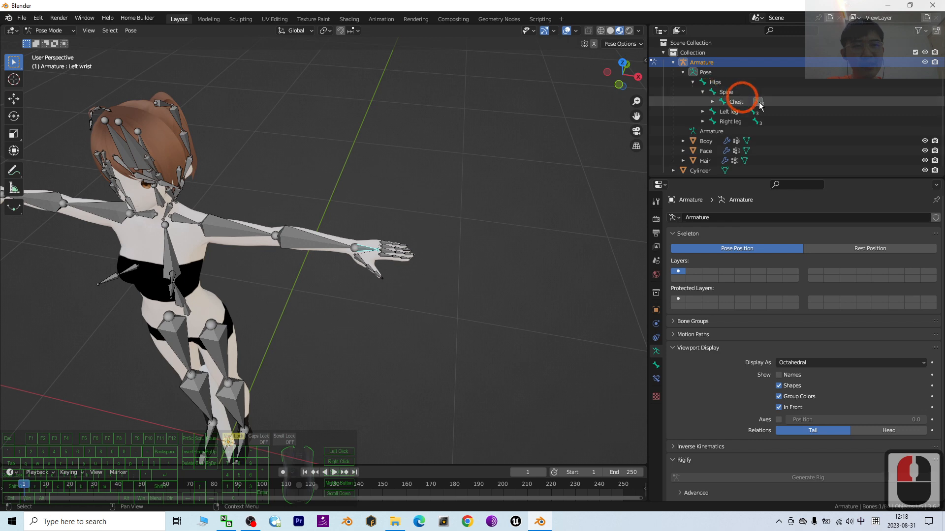
{"action": "left_click", "coordinate": [712, 102]}
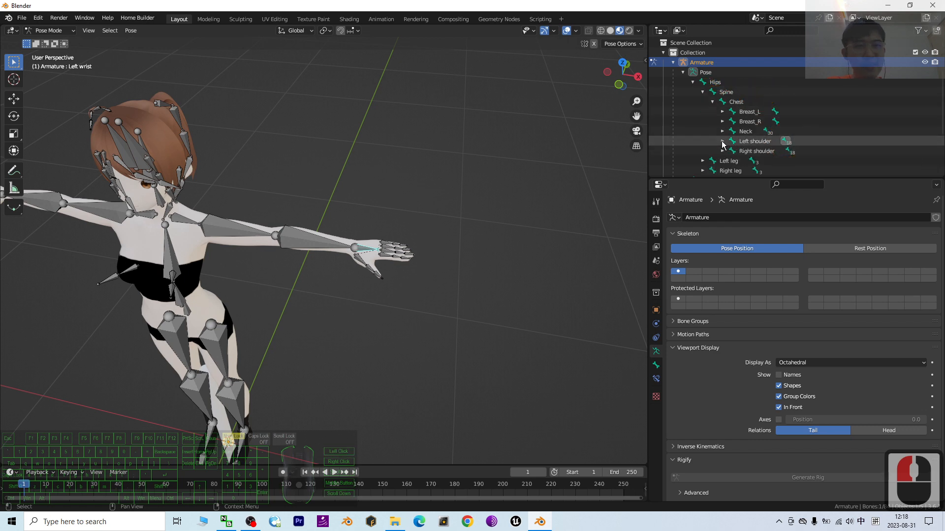
{"action": "left_click", "coordinate": [783, 142]}
{"action": "left_click", "coordinate": [784, 151]}
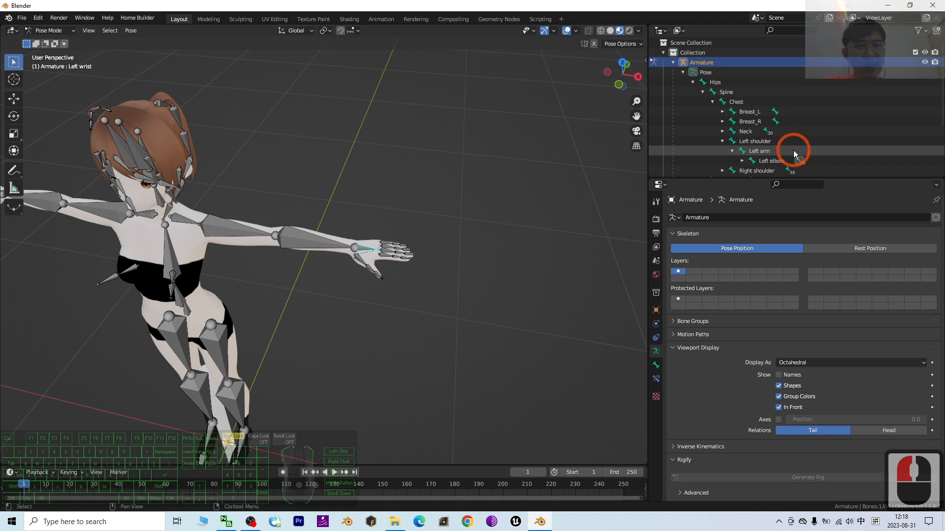
{"action": "left_click", "coordinate": [743, 161]}
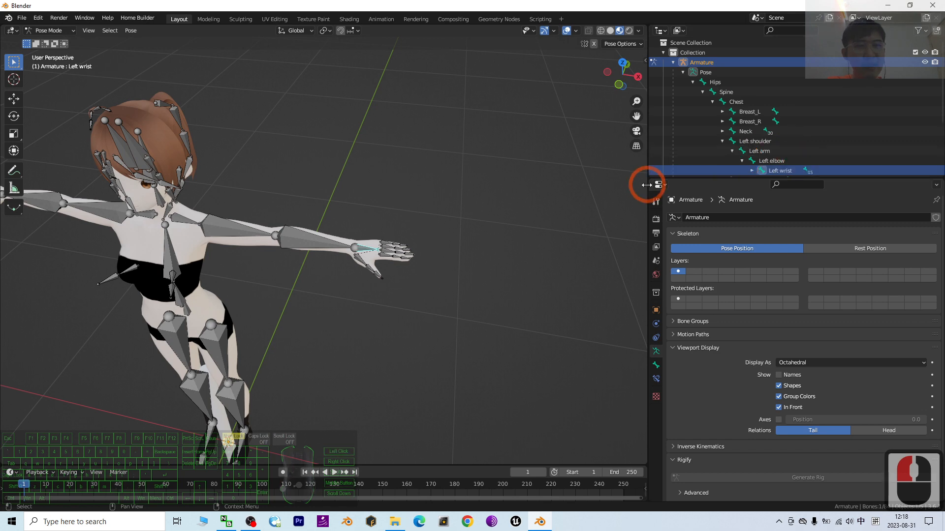
Widen the outliner area further and expand the Left wrist bone to list its finger bones
{"action": "left_click_drag", "start_coordinate": [647, 199], "coordinate": [597, 201]}
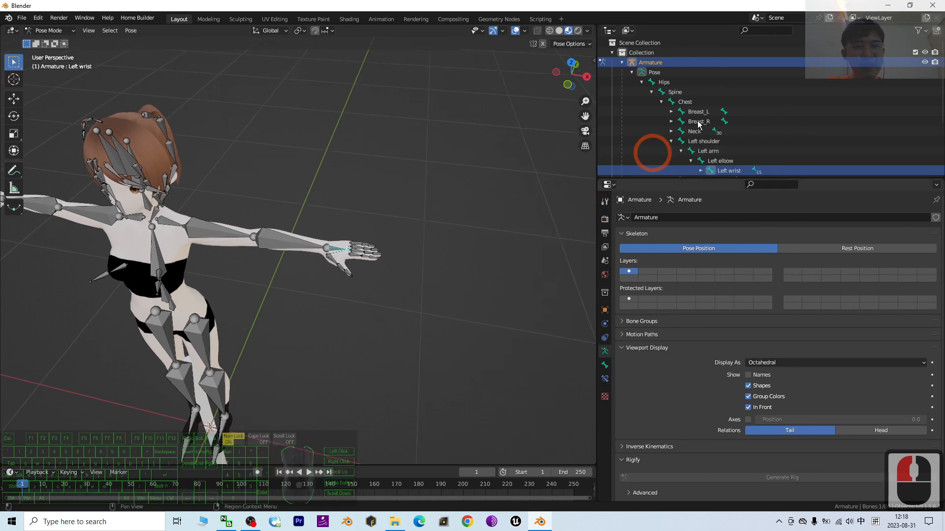
{"action": "scroll", "coordinate": [648, 152], "scroll_direction": "down", "scroll_amount": 2}
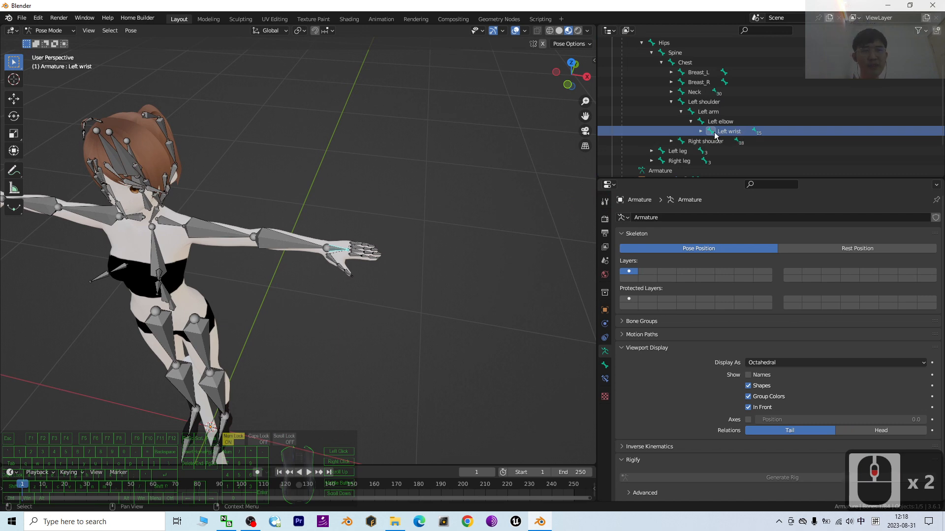
{"action": "left_click", "coordinate": [700, 132]}
{"action": "scroll", "coordinate": [741, 133], "scroll_direction": "down", "scroll_amount": 2}
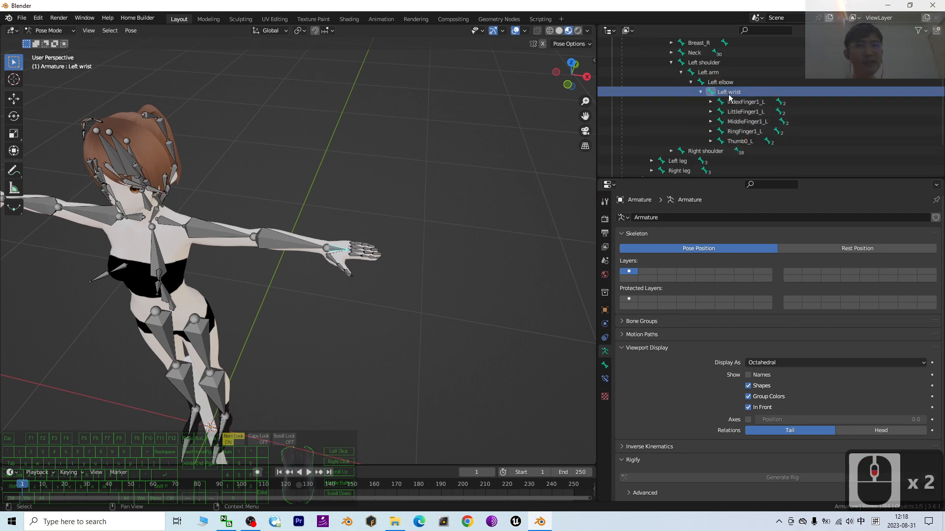
Examine the left wrist bone up close in the viewport and pick its matching Left wrist entry in the outliner
{"action": "scroll", "coordinate": [474, 239], "scroll_direction": "up", "scroll_amount": 5}
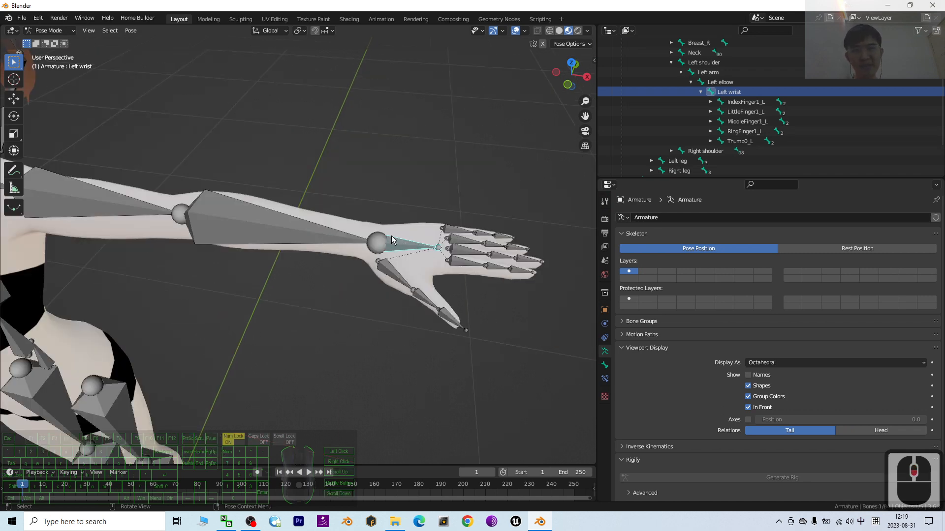
{"action": "left_click", "coordinate": [726, 95]}
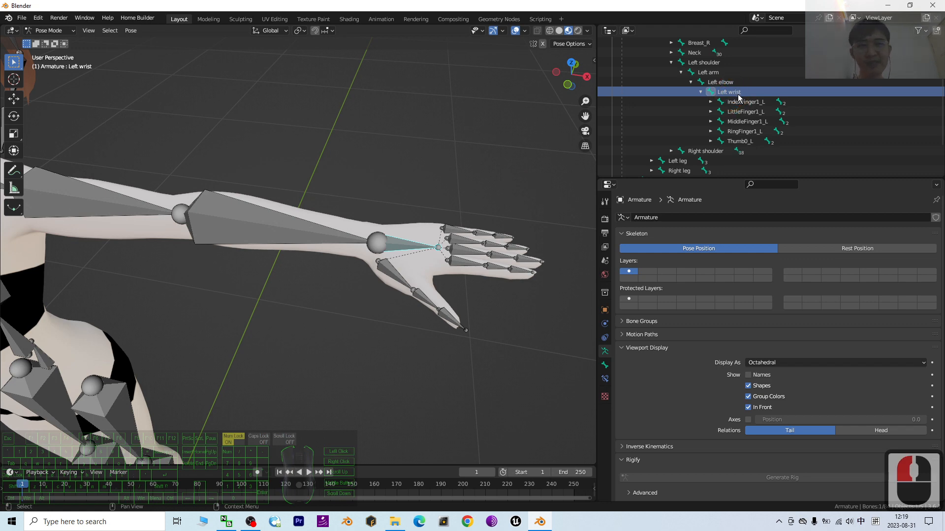
{"action": "left_click", "coordinate": [727, 94]}
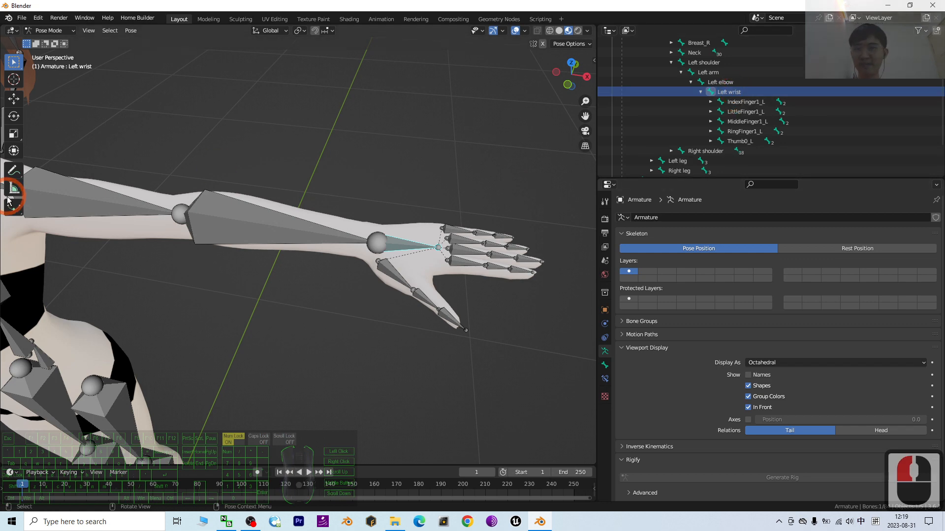
{"action": "scroll", "coordinate": [258, 217], "scroll_direction": "down", "scroll_amount": 4}
{"action": "scroll", "coordinate": [285, 226], "scroll_direction": "up", "scroll_amount": 2}
{"action": "scroll", "coordinate": [285, 226], "scroll_direction": "up", "scroll_amount": 2}
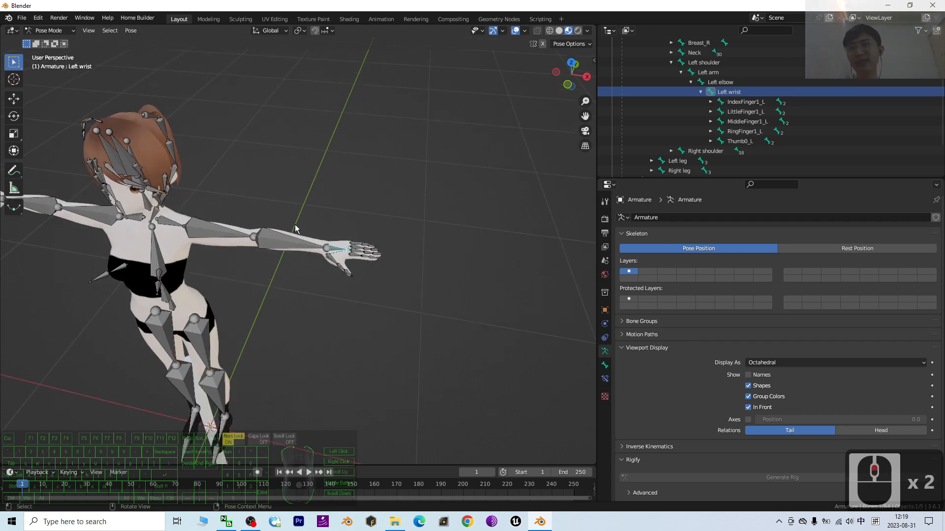
Switch the armature from Pose Mode back to Object Mode
{"action": "left_click", "coordinate": [71, 31]}
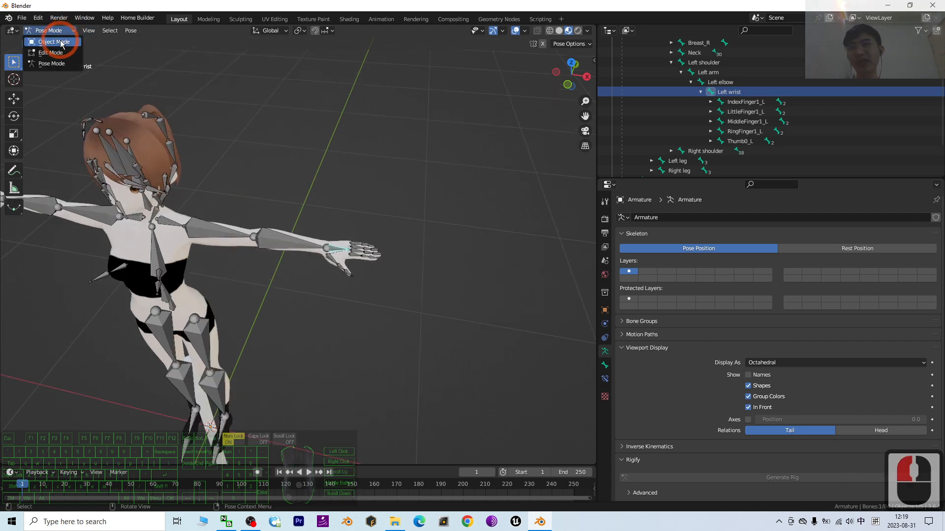
{"action": "left_click", "coordinate": [61, 39]}
{"action": "left_click", "coordinate": [642, 110]}
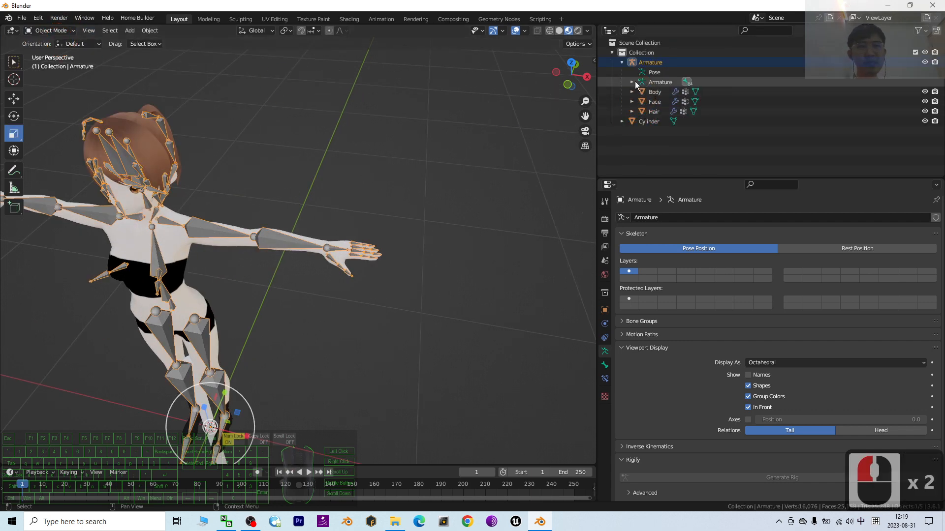
Expand the Armature data hierarchy through Hips, Spine, Chest, Left shoulder, Left arm and Left elbow, and select the Left wrist bone
{"action": "left_click", "coordinate": [632, 82]}
{"action": "left_click", "coordinate": [642, 92]}
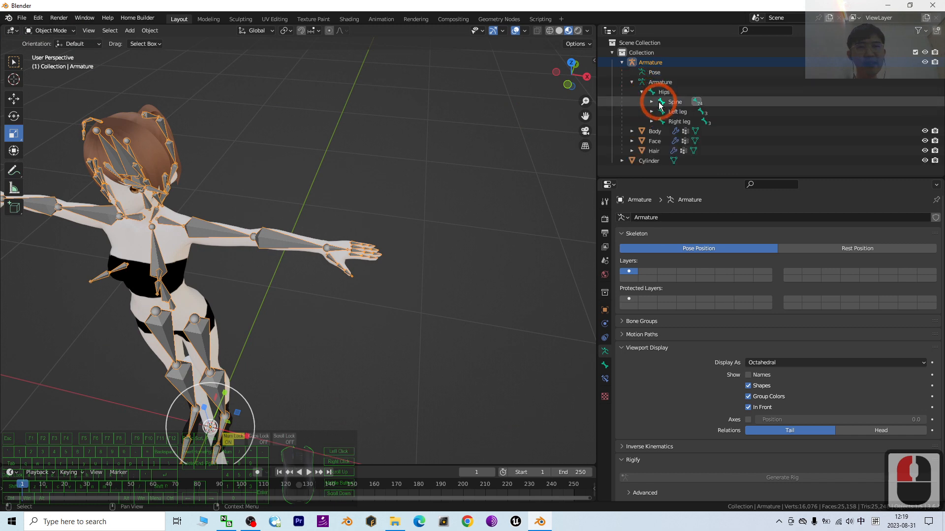
{"action": "left_click", "coordinate": [651, 102]}
{"action": "left_click", "coordinate": [661, 111]}
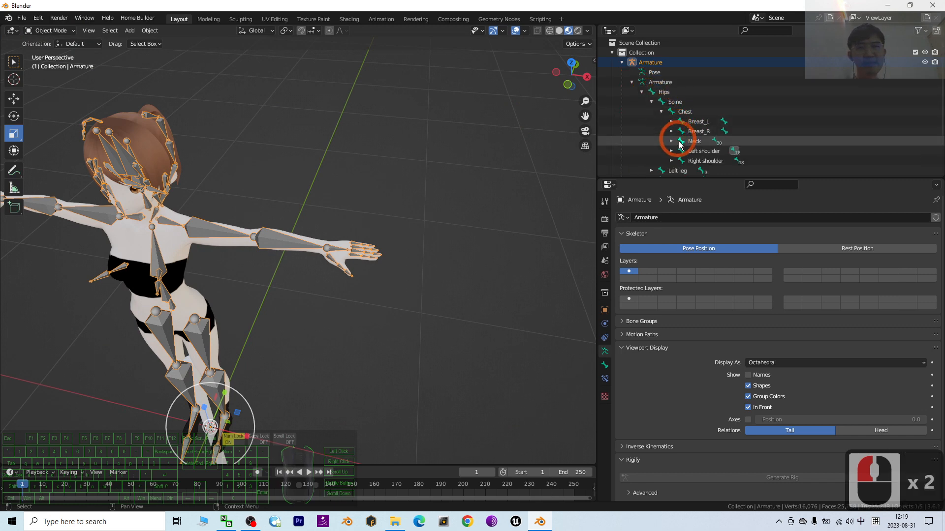
{"action": "left_click", "coordinate": [672, 151]}
{"action": "left_click", "coordinate": [681, 161]}
{"action": "scroll", "coordinate": [696, 127], "scroll_direction": "down", "scroll_amount": 4}
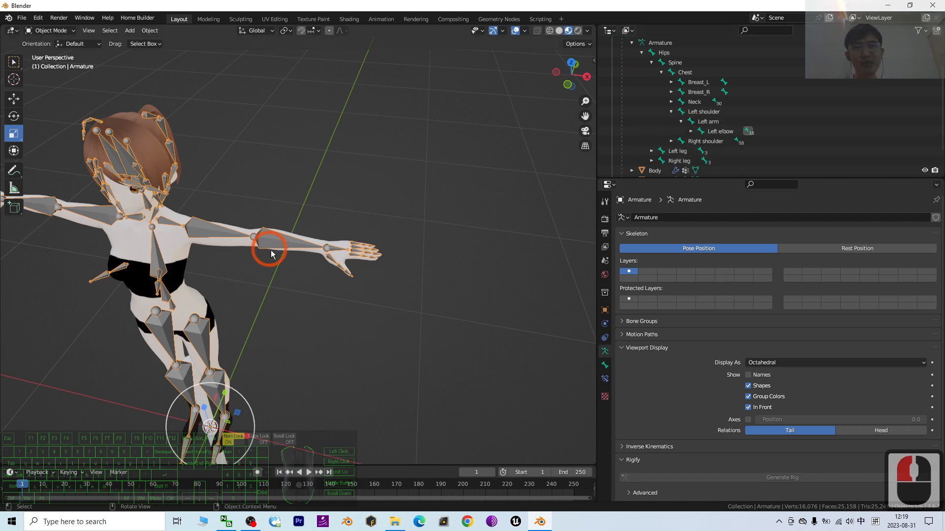
{"action": "left_click", "coordinate": [691, 131]}
{"action": "left_click", "coordinate": [701, 141]}
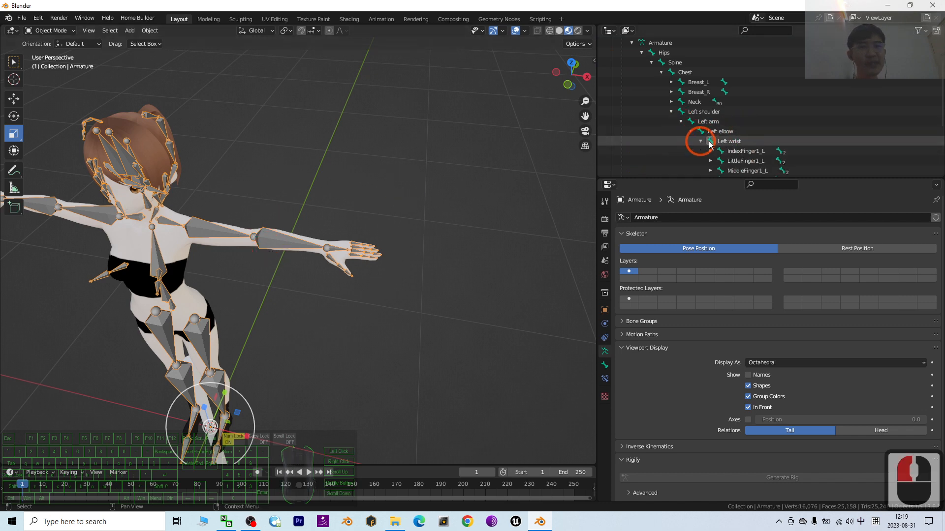
{"action": "left_click", "coordinate": [729, 141]}
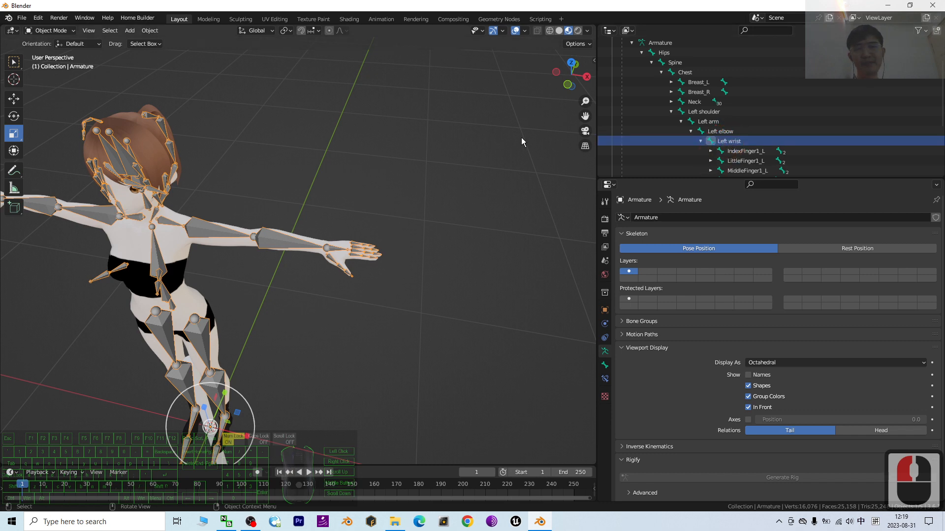
Select the rod-shaped cylinder between the character's legs in the viewport
{"action": "scroll", "coordinate": [825, 109], "scroll_direction": "down", "scroll_amount": 3}
{"action": "scroll", "coordinate": [779, 126], "scroll_direction": "down", "scroll_amount": 6}
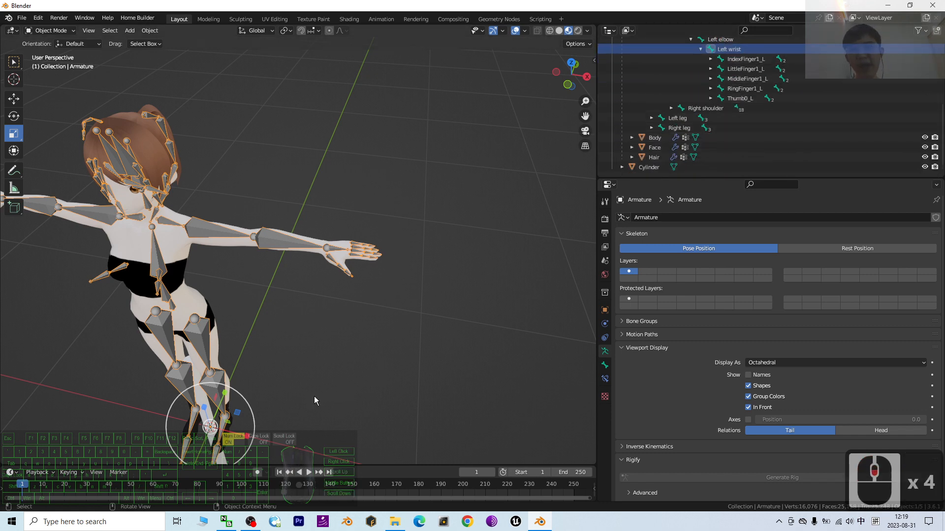
{"action": "left_click", "coordinate": [198, 397]}
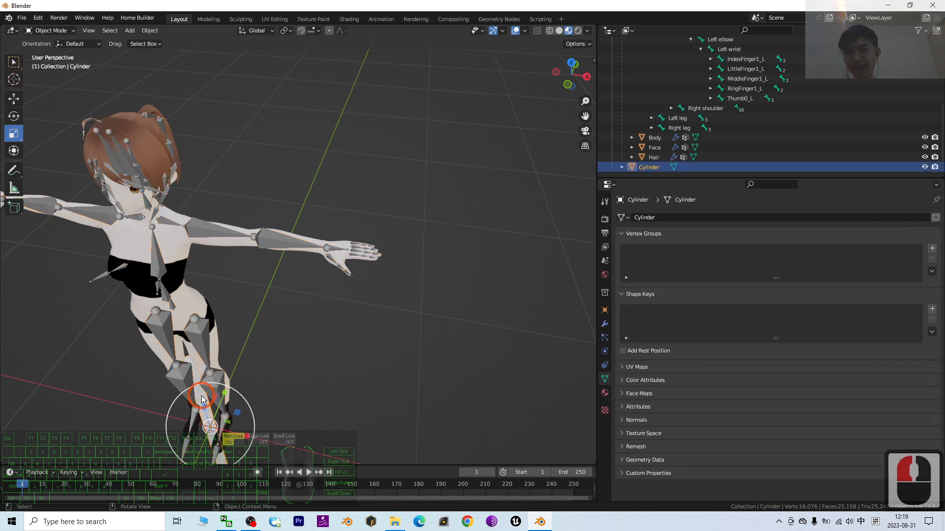
{"action": "scroll", "coordinate": [246, 389], "scroll_direction": "down", "scroll_amount": 2}
{"action": "scroll", "coordinate": [268, 384], "scroll_direction": "up", "scroll_amount": 2}
{"action": "scroll", "coordinate": [271, 386], "scroll_direction": "down", "scroll_amount": 1}
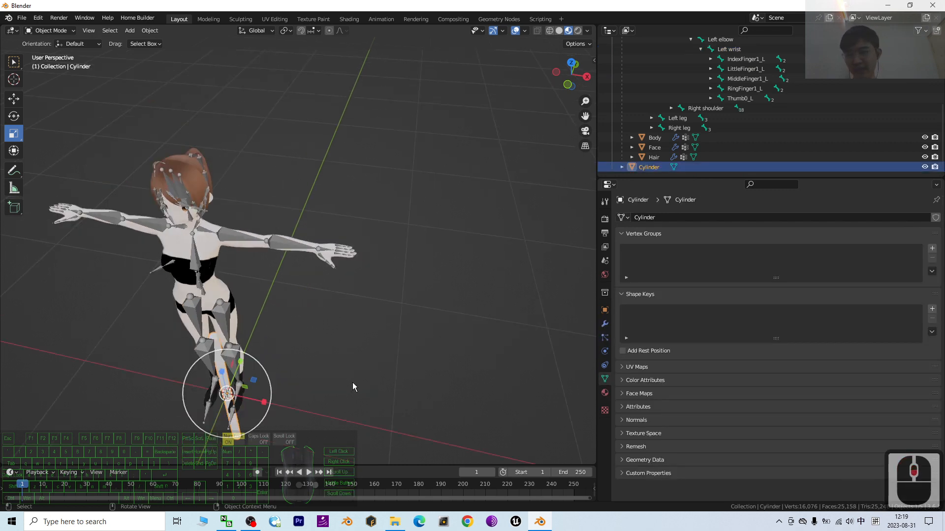
{"action": "middle_click_drag", "start_coordinate": [352, 382], "coordinate": [377, 357], "text": "shift"}
{"action": "scroll", "coordinate": [394, 299], "scroll_direction": "up", "scroll_amount": 1}
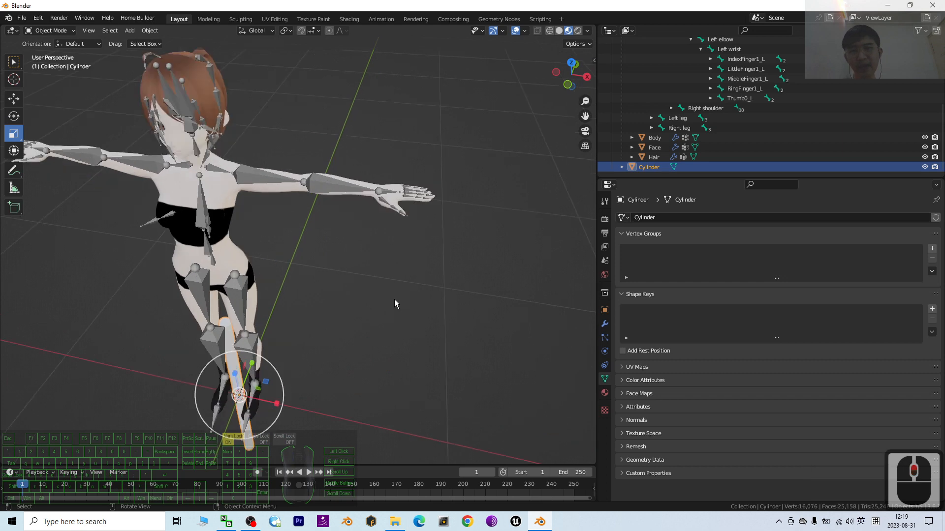
{"action": "scroll", "coordinate": [471, 272], "scroll_direction": "up", "scroll_amount": 2}
{"action": "scroll", "coordinate": [465, 275], "scroll_direction": "up", "scroll_amount": 1}
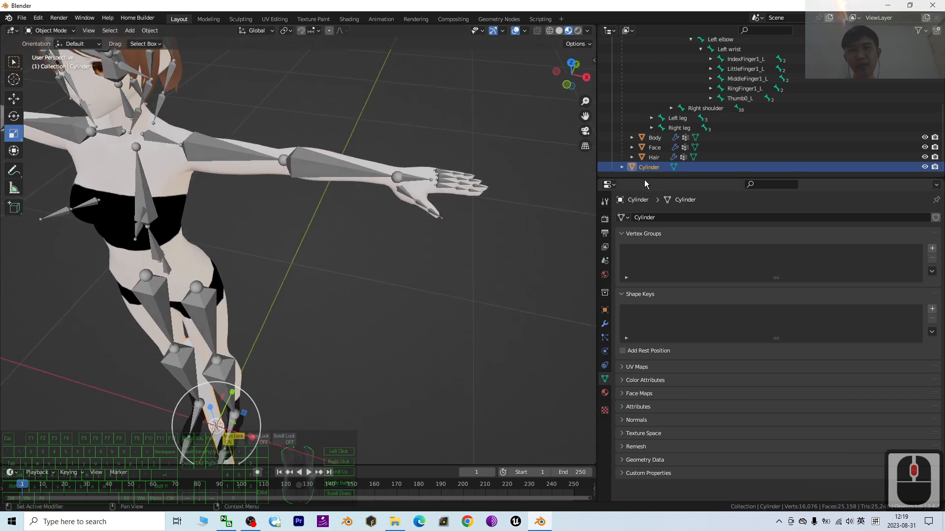
Select the Cylinder in the outliner and add the armature's Left wrist bone to the selection
{"action": "scroll", "coordinate": [792, 122], "scroll_direction": "up", "scroll_amount": 2}
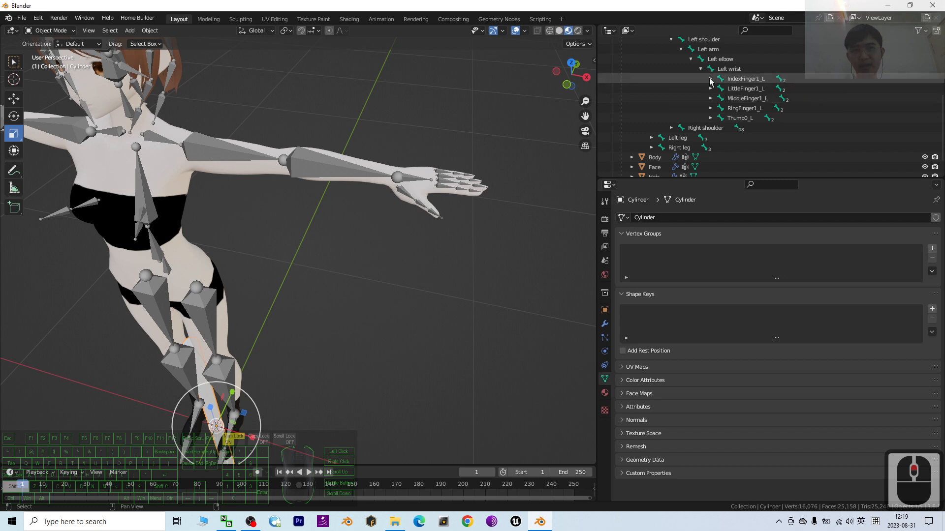
{"action": "scroll", "coordinate": [433, 131], "scroll_direction": "down", "scroll_amount": 4}
{"action": "scroll", "coordinate": [684, 123], "scroll_direction": "down", "scroll_amount": 2}
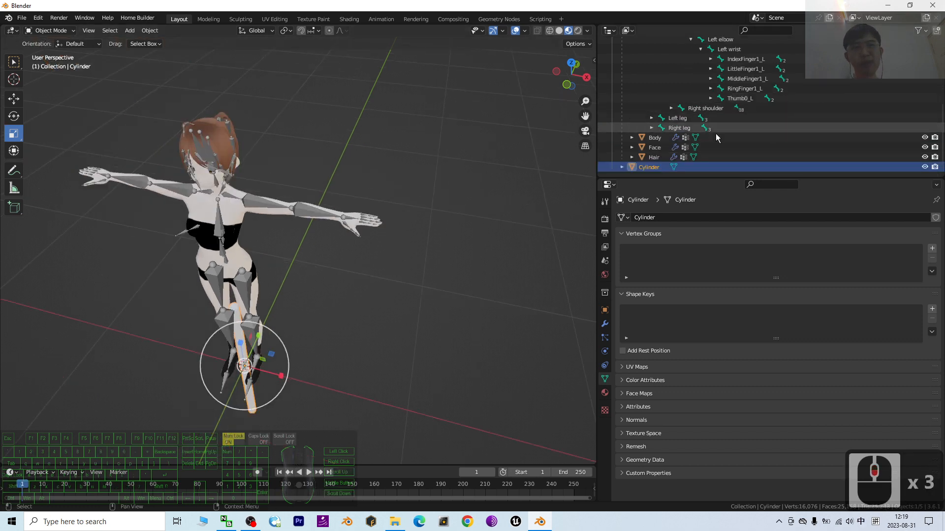
{"action": "left_click", "coordinate": [647, 169]}
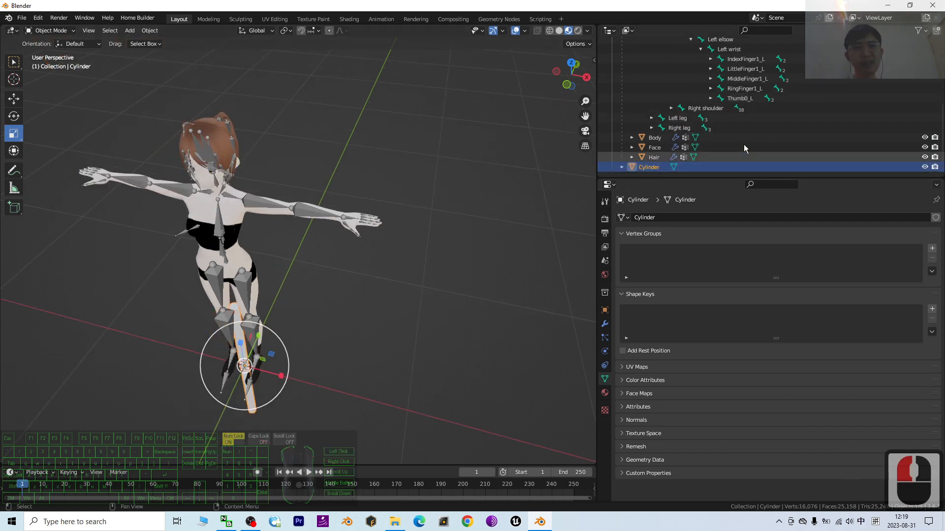
{"action": "scroll", "coordinate": [744, 140], "scroll_direction": "up", "scroll_amount": 2}
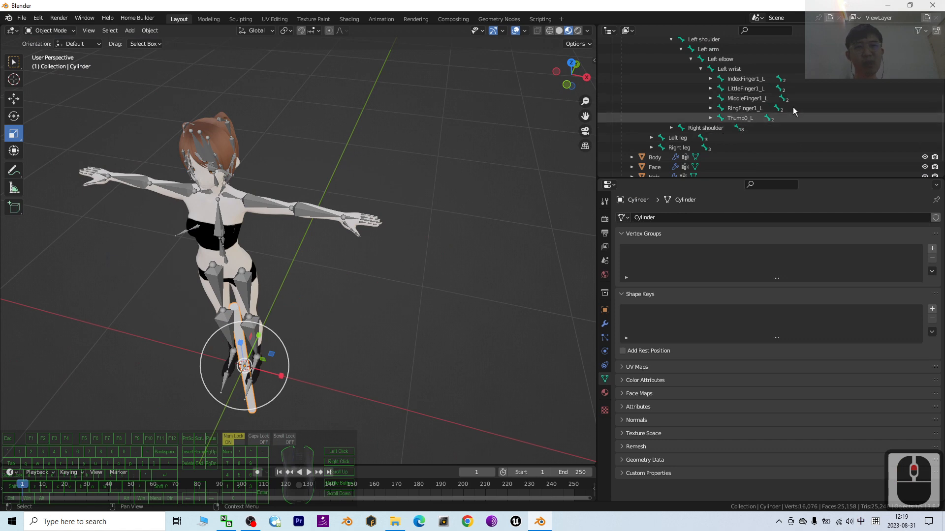
{"action": "left_click", "coordinate": [733, 69], "text": "ctrl"}
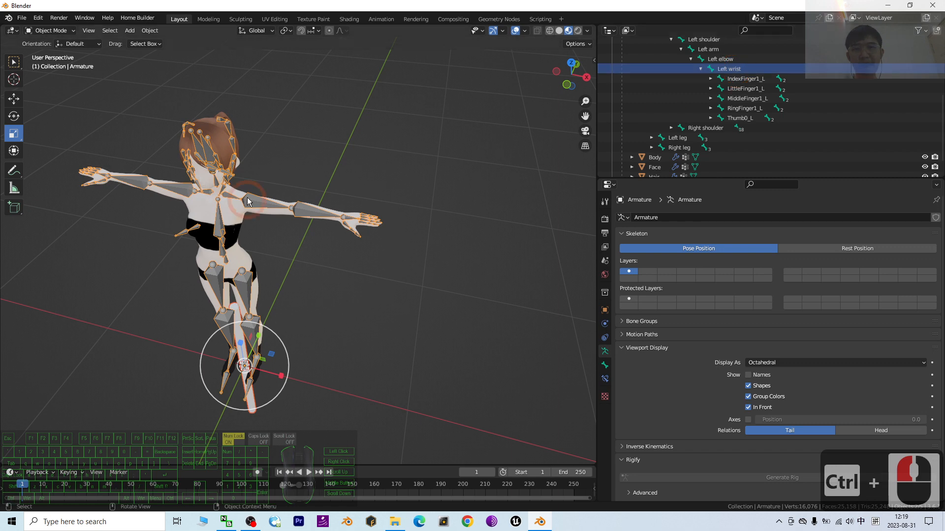
{"action": "scroll", "coordinate": [349, 202], "scroll_direction": "up", "scroll_amount": 2}
{"action": "scroll", "coordinate": [363, 282], "scroll_direction": "down", "scroll_amount": 2}
{"action": "scroll", "coordinate": [362, 282], "scroll_direction": "up", "scroll_amount": 2}
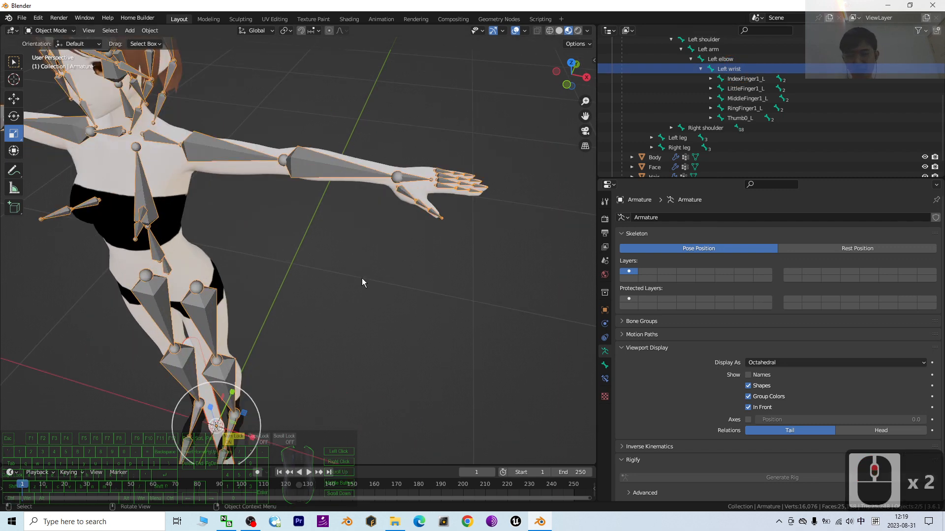
Parent the cylinder to the armature's Left wrist bone with the Bone parenting option, and clear the selection
{"action": "key", "text": "ctrl+p"}
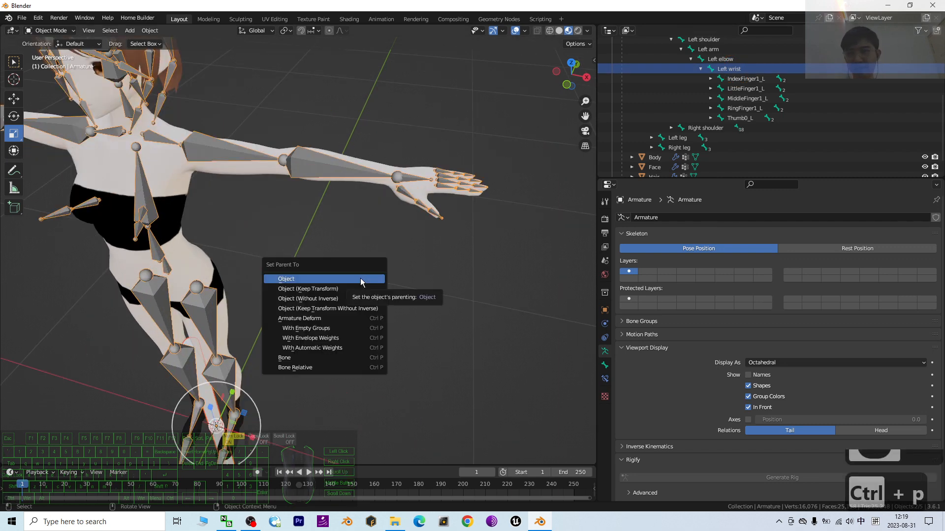
{"action": "left_click", "coordinate": [301, 358]}
{"action": "scroll", "coordinate": [383, 296], "scroll_direction": "down", "scroll_amount": 4}
{"action": "left_click", "coordinate": [374, 361]}
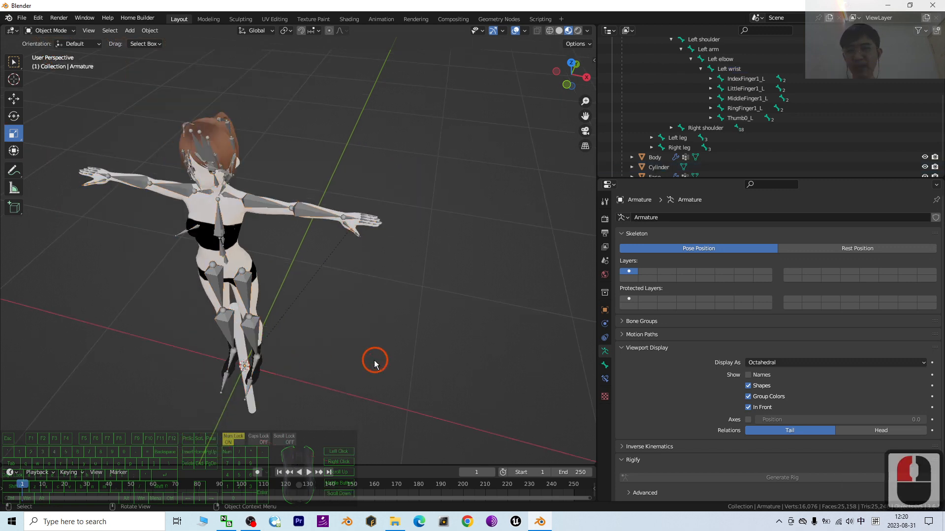
Move the cylinder out from between the character's legs to the open space beside her left leg
{"action": "left_click", "coordinate": [242, 347]}
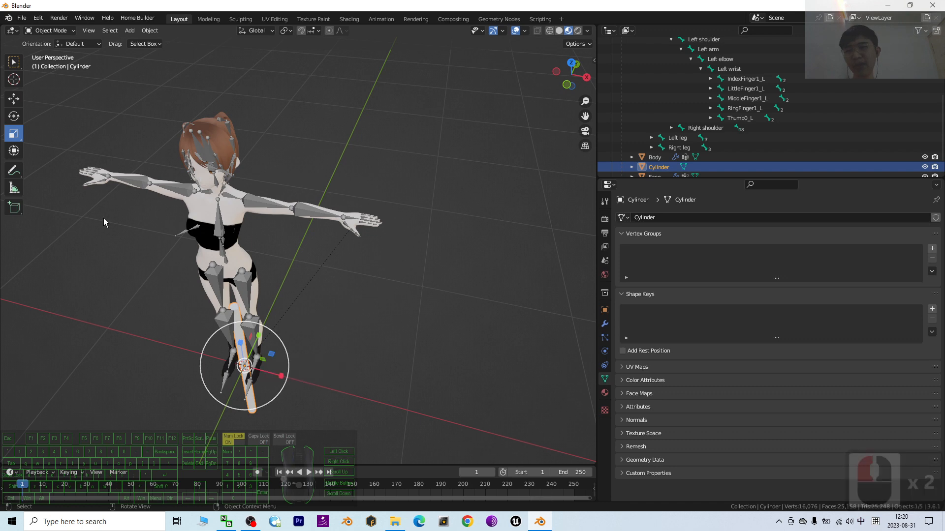
{"action": "left_click", "coordinate": [13, 98]}
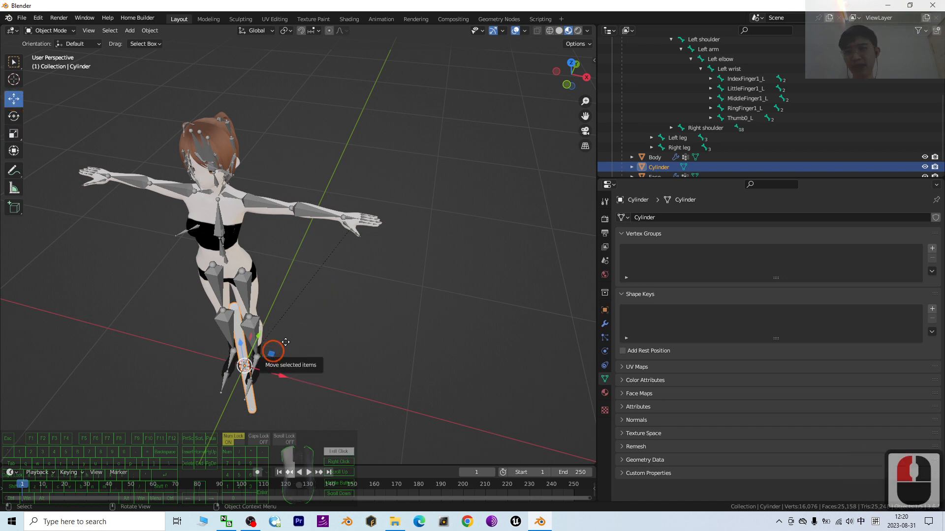
{"action": "left_click_drag", "start_coordinate": [276, 354], "coordinate": [338, 273]}
{"action": "scroll", "coordinate": [424, 264], "scroll_direction": "up", "scroll_amount": 4}
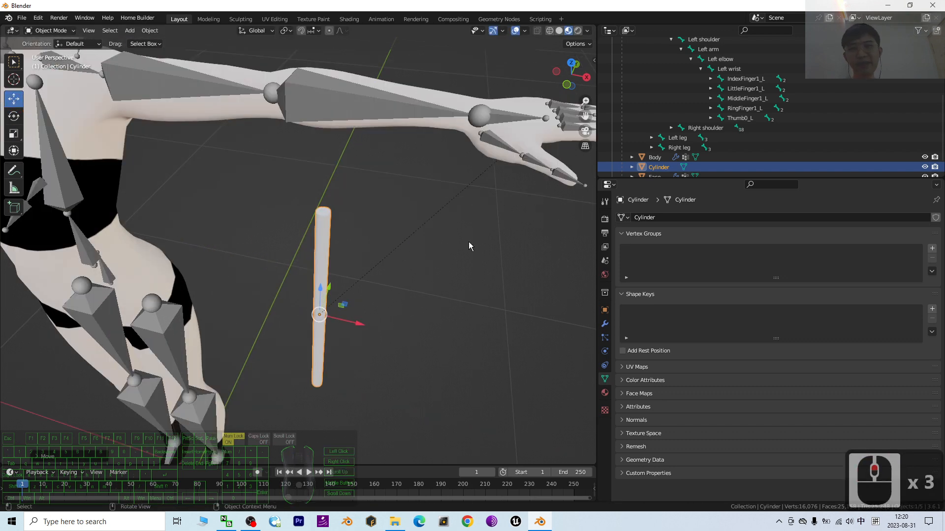
{"action": "left_click_drag", "start_coordinate": [347, 308], "coordinate": [472, 256]}
{"action": "middle_click_drag", "start_coordinate": [472, 255], "coordinate": [345, 285]}
{"action": "left_click_drag", "start_coordinate": [338, 309], "coordinate": [173, 350]}
{"action": "scroll", "coordinate": [173, 350], "scroll_direction": "down", "scroll_amount": 3}
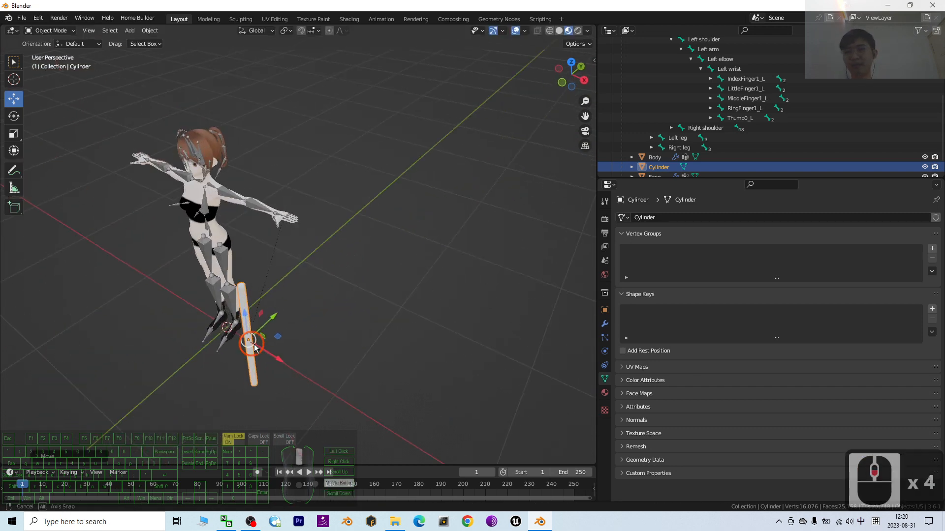
Raise the cylinder along Z until it stands upright beside the character's torso, beneath the outstretched left arm
{"action": "middle_click_drag", "start_coordinate": [254, 344], "coordinate": [313, 313]}
{"action": "left_click_drag", "start_coordinate": [283, 322], "coordinate": [315, 255]}
{"action": "scroll", "coordinate": [391, 255], "scroll_direction": "down", "scroll_amount": 3}
{"action": "scroll", "coordinate": [391, 255], "scroll_direction": "up", "scroll_amount": 1}
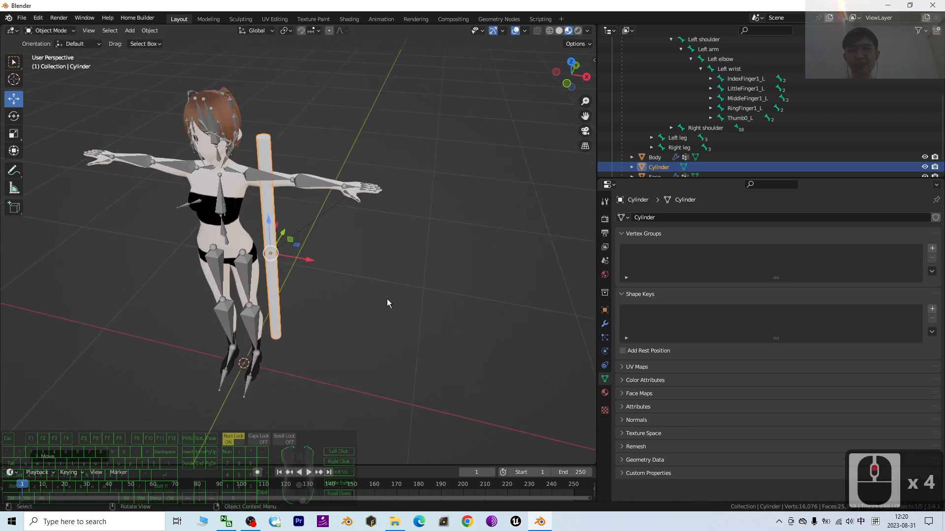
{"action": "middle_click_drag", "start_coordinate": [387, 300], "coordinate": [412, 313]}
{"action": "scroll", "coordinate": [442, 237], "scroll_direction": "up", "scroll_amount": 2}
{"action": "scroll", "coordinate": [391, 293], "scroll_direction": "down", "scroll_amount": 3}
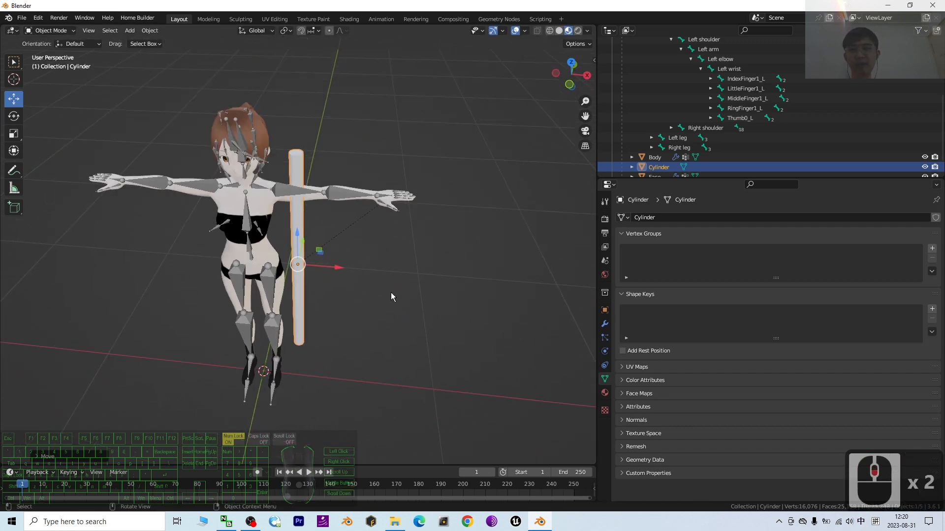
Rotate the cylinder about the global X axis until it lies nearly horizontal, running front to back beside the character
{"action": "left_click", "coordinate": [14, 115]}
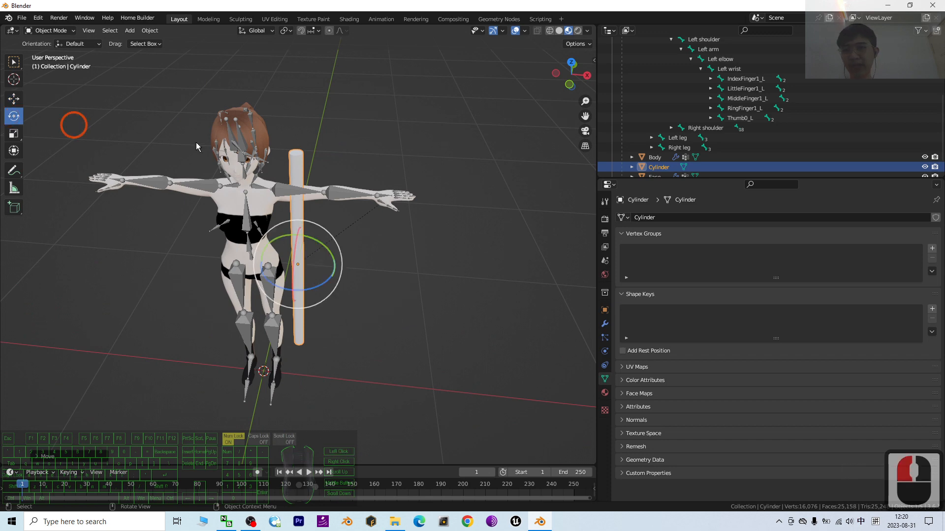
{"action": "left_click_drag", "start_coordinate": [294, 251], "coordinate": [319, 181]}
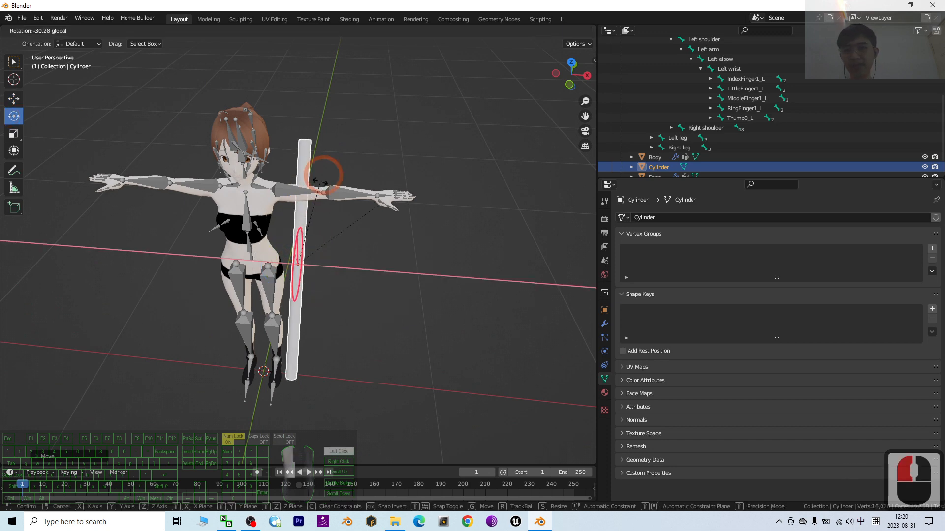
{"action": "left_click_drag", "start_coordinate": [339, 109], "coordinate": [310, 162]}
{"action": "key", "text": "ctrl+z"}
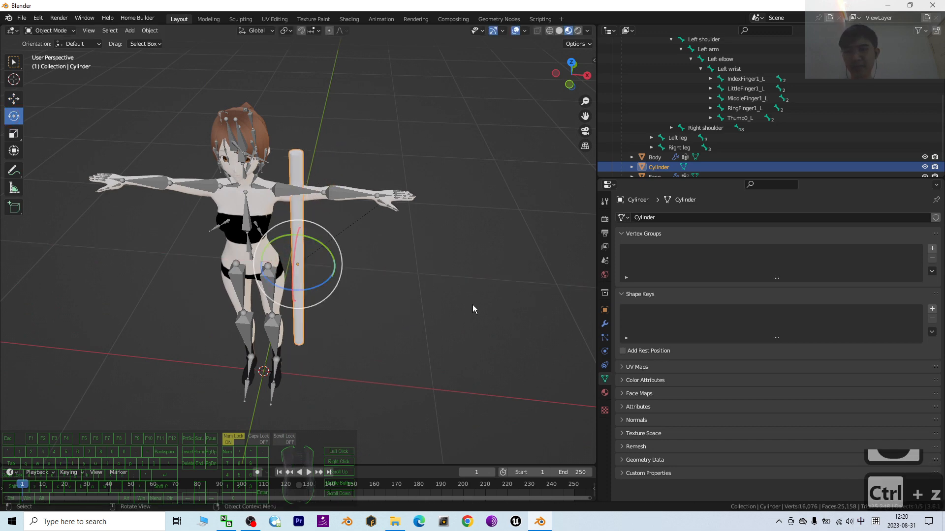
{"action": "middle_click_drag", "start_coordinate": [472, 305], "coordinate": [406, 298]}
{"action": "left_click_drag", "start_coordinate": [192, 194], "coordinate": [262, 254]}
{"action": "scroll", "coordinate": [262, 255], "scroll_direction": "up", "scroll_amount": 2}
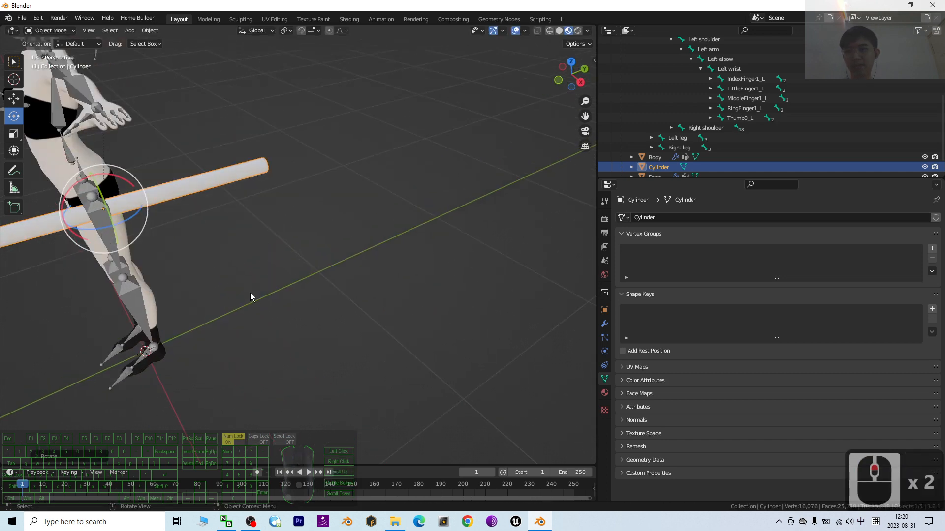
{"action": "scroll", "coordinate": [250, 293], "scroll_direction": "down", "scroll_amount": 2}
{"action": "middle_click_drag", "start_coordinate": [219, 315], "coordinate": [276, 327]}
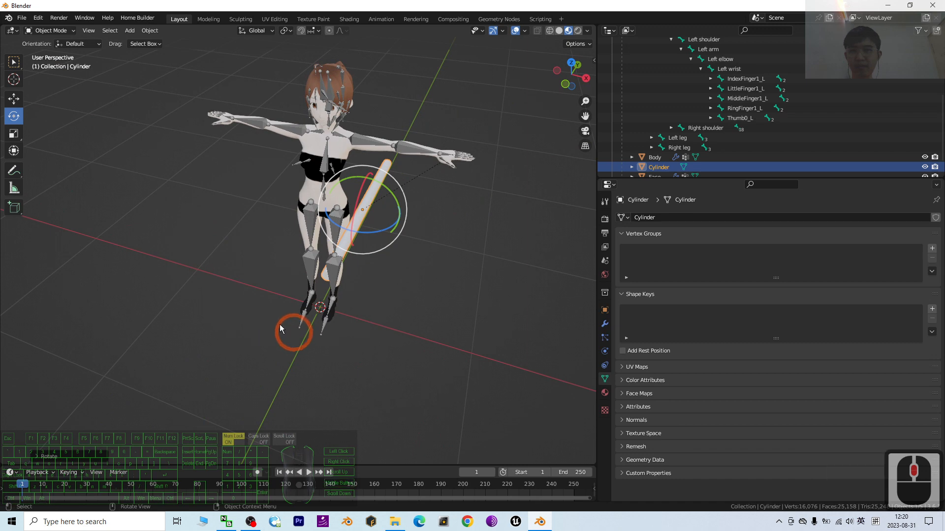
Move the cylinder along X out to the left hand, and raise it along Z to the hand's height
{"action": "left_click", "coordinate": [14, 98]}
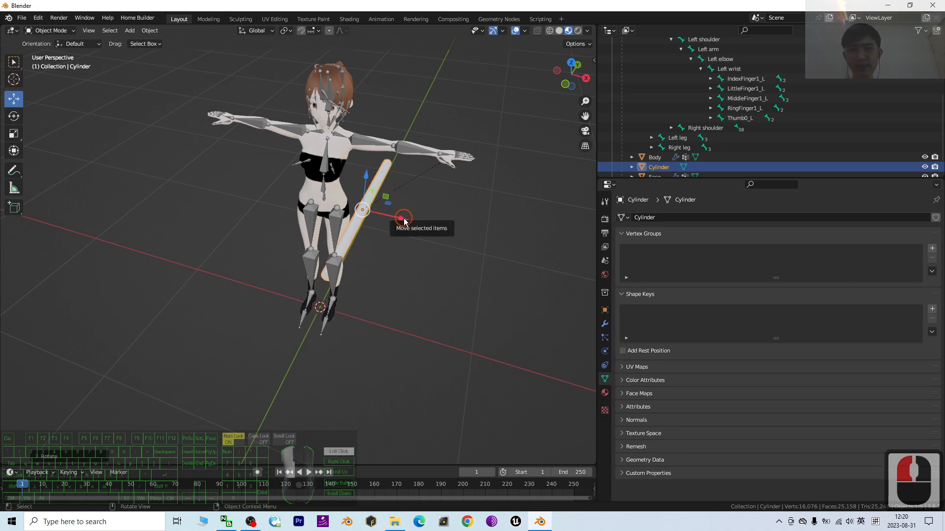
{"action": "left_click_drag", "start_coordinate": [404, 217], "coordinate": [480, 236]}
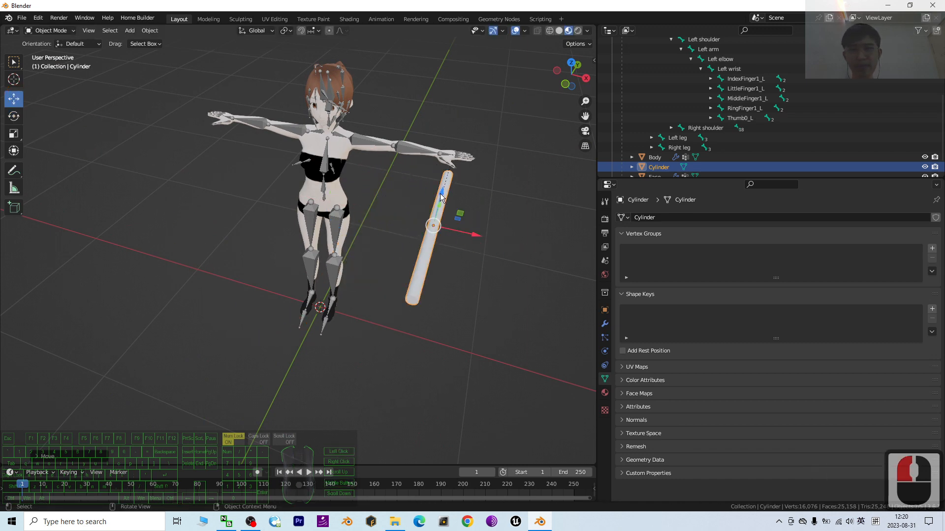
{"action": "left_click_drag", "start_coordinate": [439, 196], "coordinate": [437, 170]}
{"action": "middle_click_drag", "start_coordinate": [536, 222], "coordinate": [337, 217]}
{"action": "left_click_drag", "start_coordinate": [302, 205], "coordinate": [300, 117]}
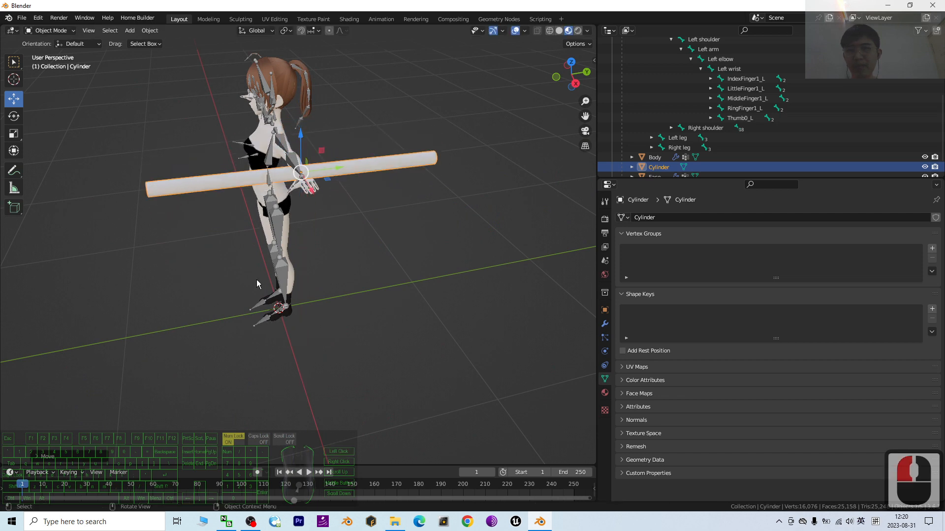
Shift the cylinder about 0.07 m along X and lower it slightly to line it up with the left palm
{"action": "middle_click_drag", "start_coordinate": [256, 280], "coordinate": [291, 284]}
{"action": "scroll", "coordinate": [490, 182], "scroll_direction": "up", "scroll_amount": 2}
{"action": "middle_click_drag", "start_coordinate": [486, 190], "coordinate": [129, 213], "text": "shift"}
{"action": "left_click_drag", "start_coordinate": [222, 227], "coordinate": [232, 232]}
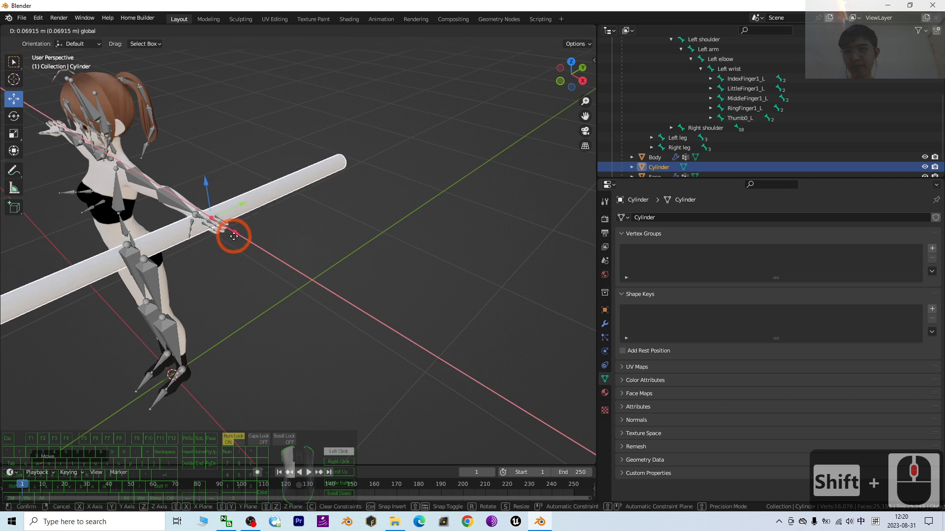
{"action": "left_click_drag", "start_coordinate": [208, 185], "coordinate": [211, 189]}
{"action": "scroll", "coordinate": [263, 252], "scroll_direction": "up", "scroll_amount": 2}
{"action": "scroll", "coordinate": [264, 252], "scroll_direction": "down", "scroll_amount": 2}
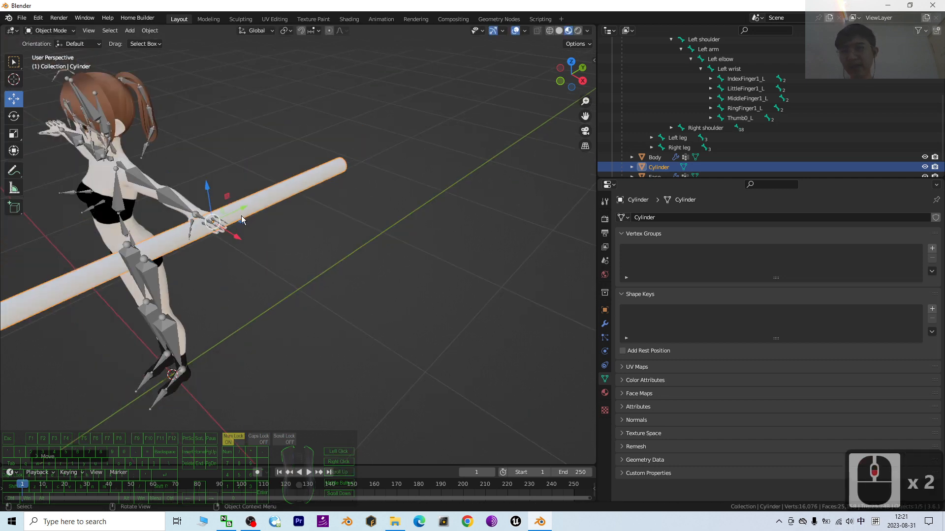
Slide the cylinder forward along Y until its rear end sits in the left hand, and adjust it along X
{"action": "middle_click_drag", "start_coordinate": [235, 208], "coordinate": [246, 299]}
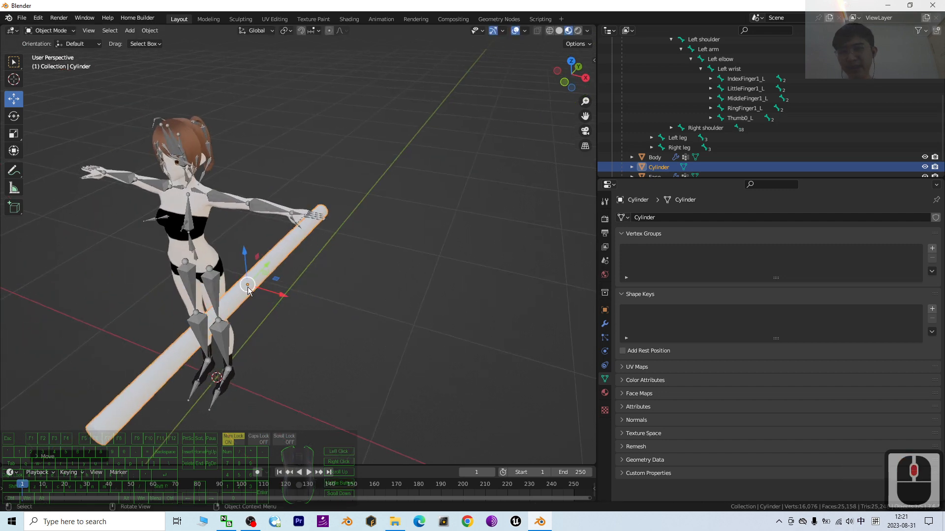
{"action": "scroll", "coordinate": [276, 281], "scroll_direction": "up", "scroll_amount": 2}
{"action": "scroll", "coordinate": [276, 280], "scroll_direction": "down", "scroll_amount": 1}
{"action": "middle_click_drag", "start_coordinate": [344, 277], "coordinate": [374, 246], "text": "shift"}
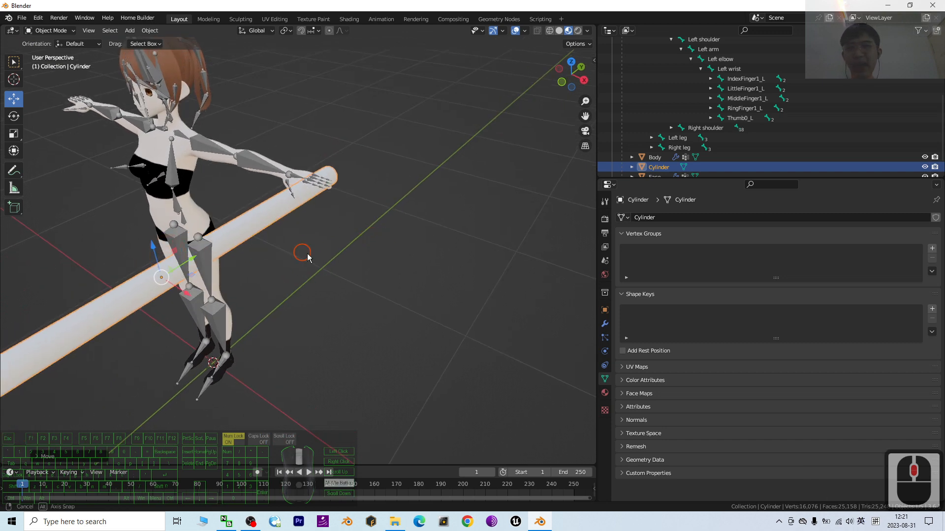
{"action": "middle_click_drag", "start_coordinate": [307, 253], "coordinate": [440, 210]}
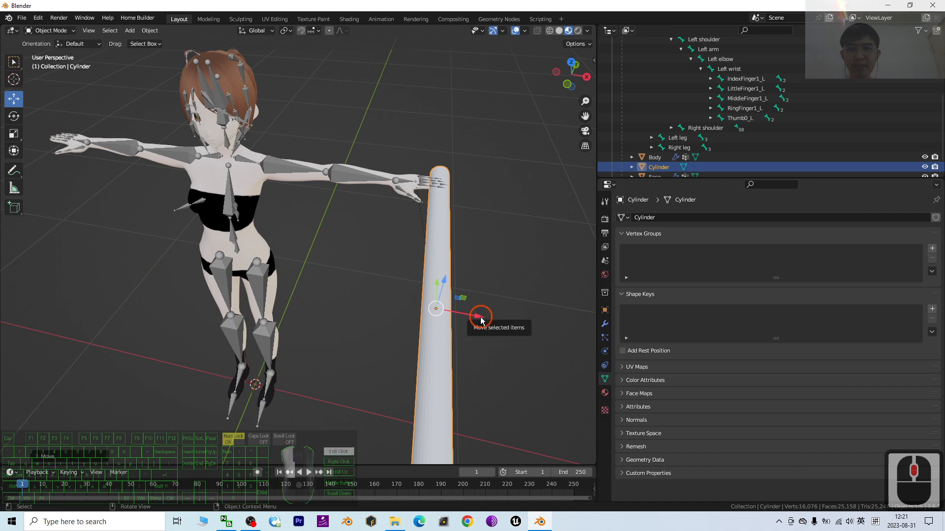
{"action": "middle_click_drag", "start_coordinate": [480, 316], "coordinate": [360, 307]}
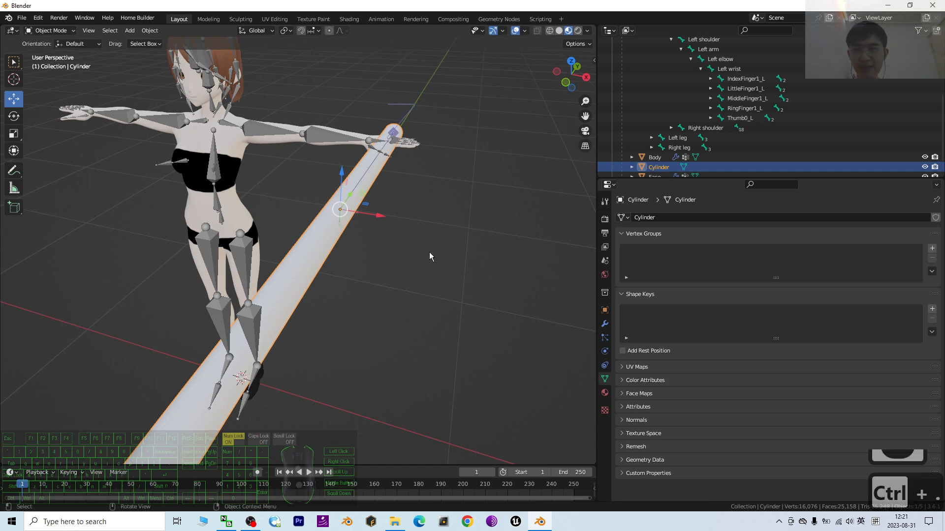
Move only the cylinder's origin along Y to the rod end held in the left hand, and deselect the cylinder
{"action": "middle_click_drag", "start_coordinate": [429, 253], "coordinate": [350, 274], "text": "ctrl"}
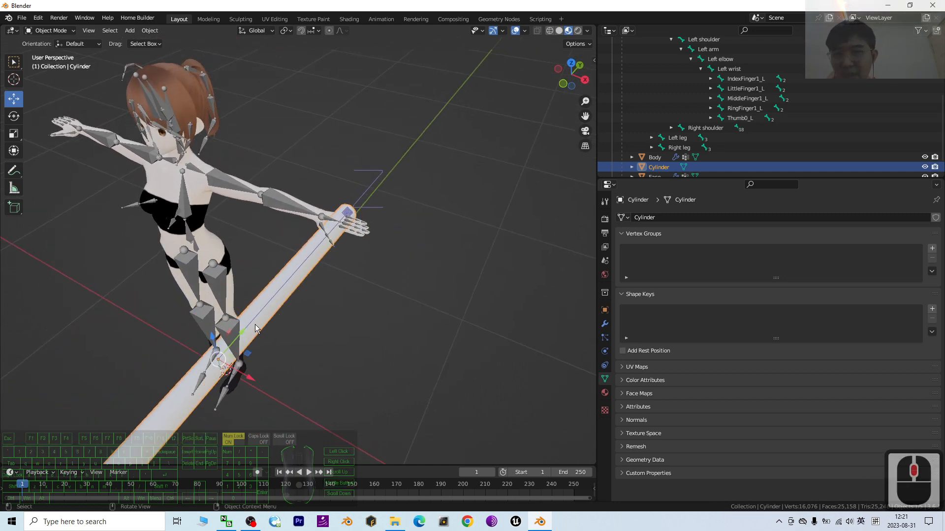
{"action": "left_click_drag", "start_coordinate": [243, 331], "coordinate": [335, 242]}
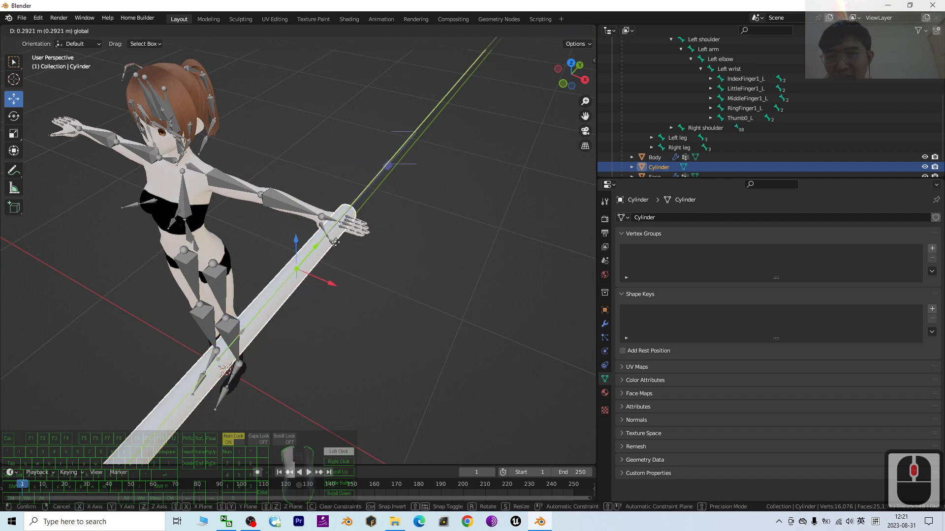
{"action": "left_click_drag", "start_coordinate": [376, 204], "coordinate": [377, 206]}
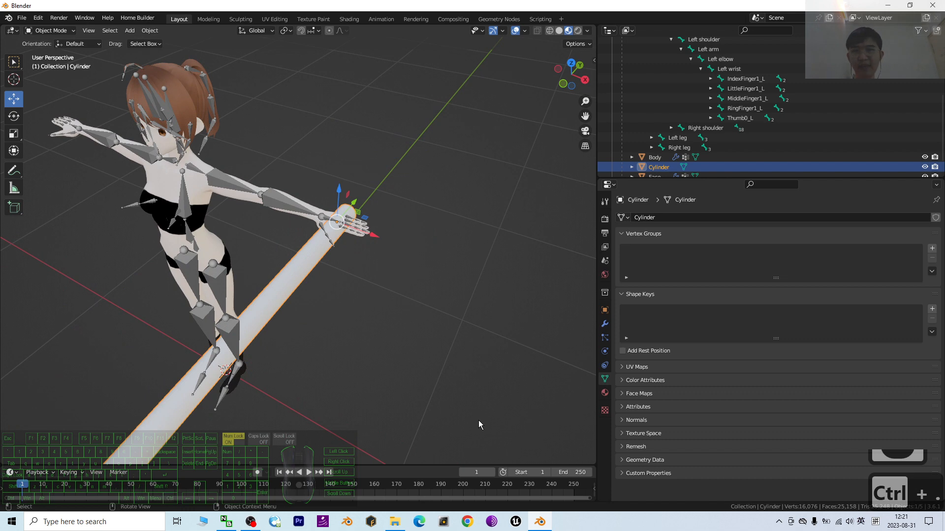
{"action": "middle_click_drag", "start_coordinate": [478, 420], "coordinate": [424, 355]}
{"action": "scroll", "coordinate": [445, 230], "scroll_direction": "down", "scroll_amount": 3}
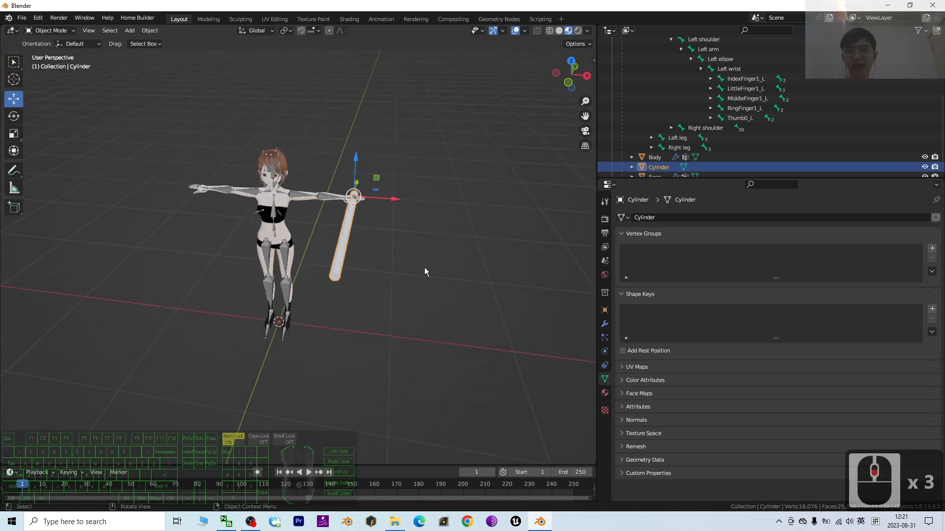
{"action": "middle_click_drag", "start_coordinate": [425, 268], "coordinate": [375, 286]}
{"action": "left_click", "coordinate": [439, 290]}
{"action": "left_click", "coordinate": [287, 169]}
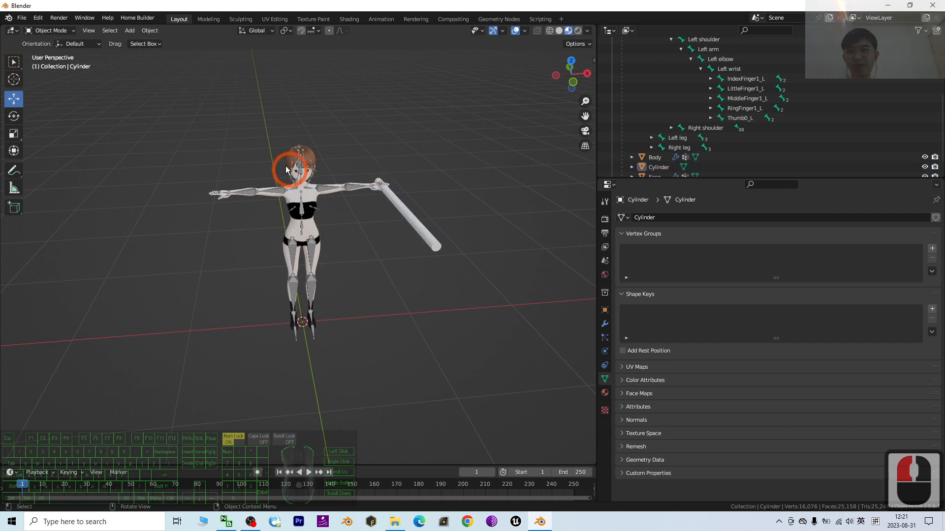
{"action": "left_click", "coordinate": [60, 31]}
{"action": "left_click", "coordinate": [426, 137]}
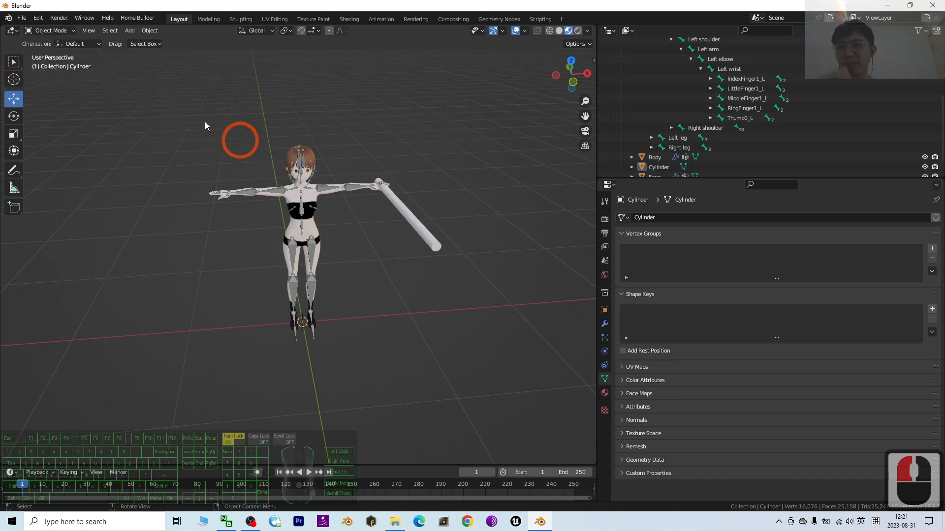
{"action": "left_click", "coordinate": [58, 31]}
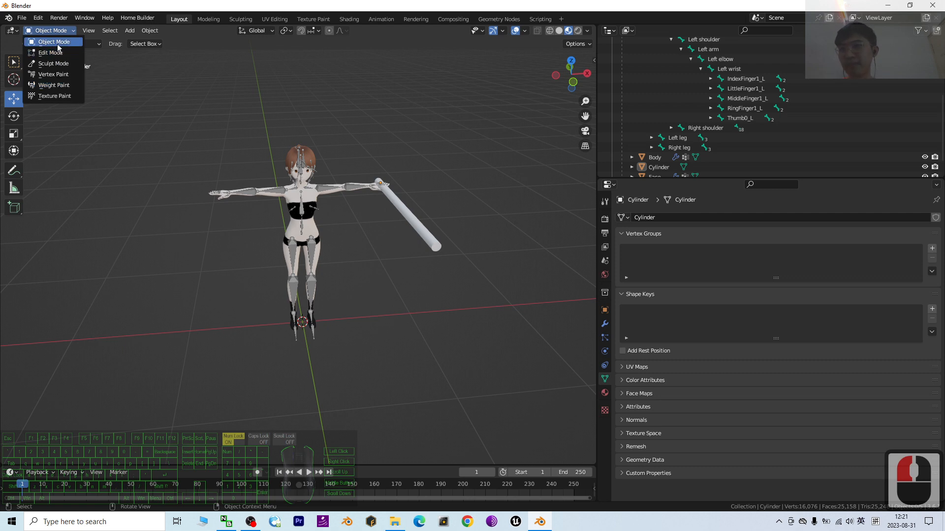
{"action": "left_click", "coordinate": [58, 46]}
Select the character's armature and switch it to Pose Mode
{"action": "left_click", "coordinate": [308, 174]}
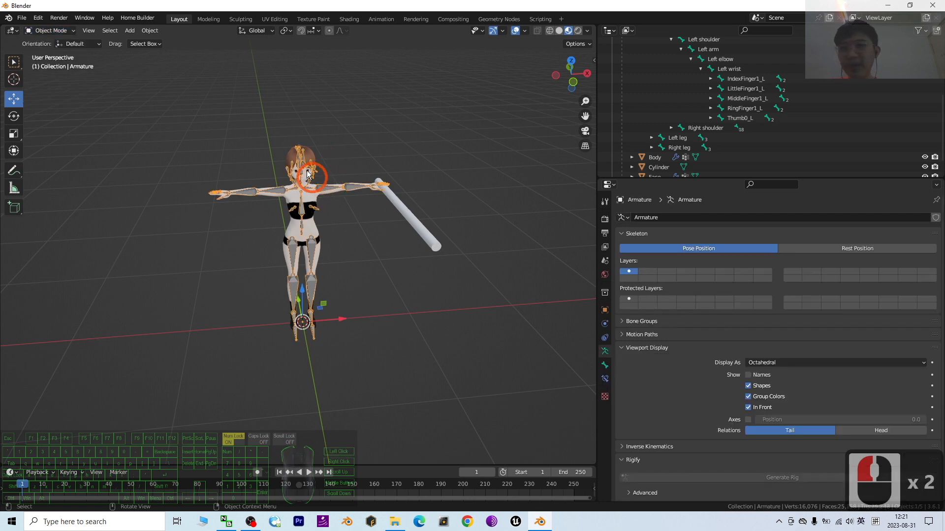
{"action": "left_click", "coordinate": [73, 31]}
{"action": "left_click", "coordinate": [50, 62]}
Rotate the Left arm bone downward so the arm hangs diagonally beside the body with the rod attached
{"action": "scroll", "coordinate": [437, 175], "scroll_direction": "up", "scroll_amount": 2}
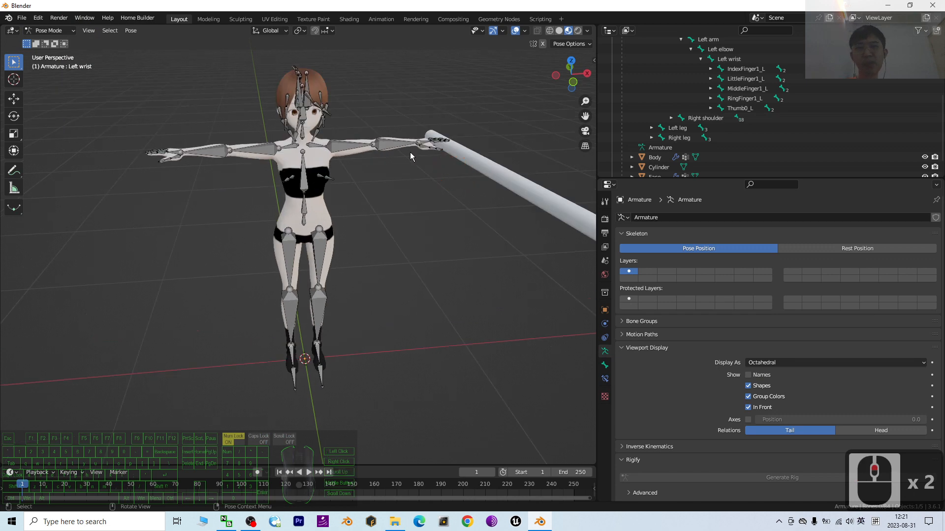
{"action": "left_click", "coordinate": [351, 143]}
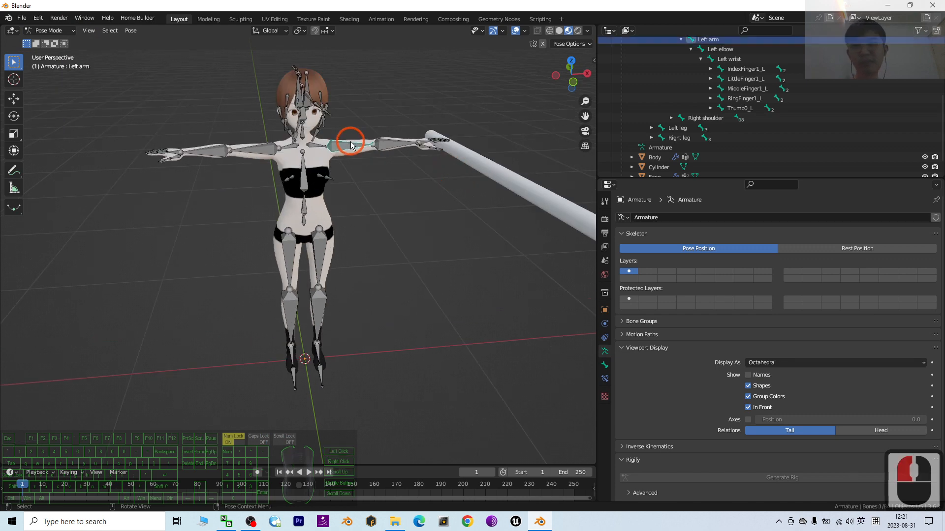
{"action": "left_click", "coordinate": [14, 116]}
{"action": "left_click_drag", "start_coordinate": [352, 116], "coordinate": [373, 240]}
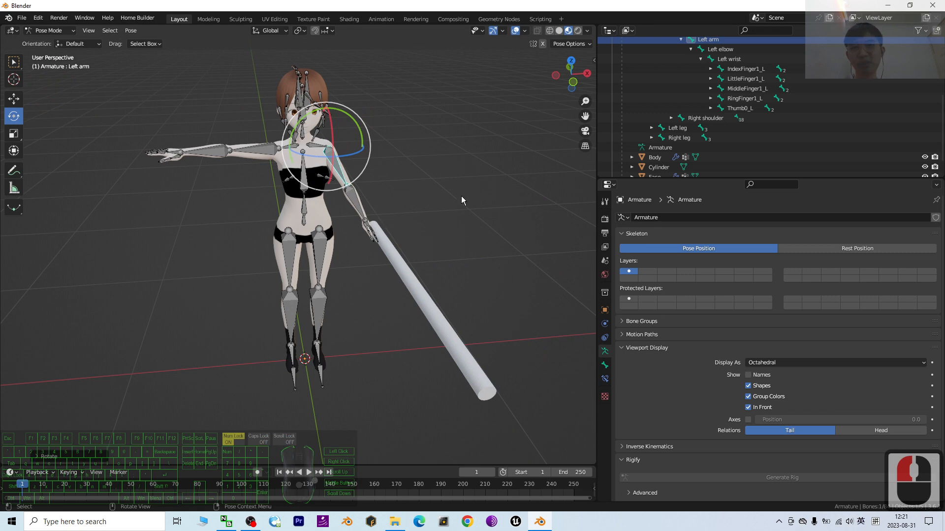
Rotate the Left elbow bone to swing the forearm and the attached rod into a different direction
{"action": "middle_click_drag", "start_coordinate": [462, 196], "coordinate": [376, 214]}
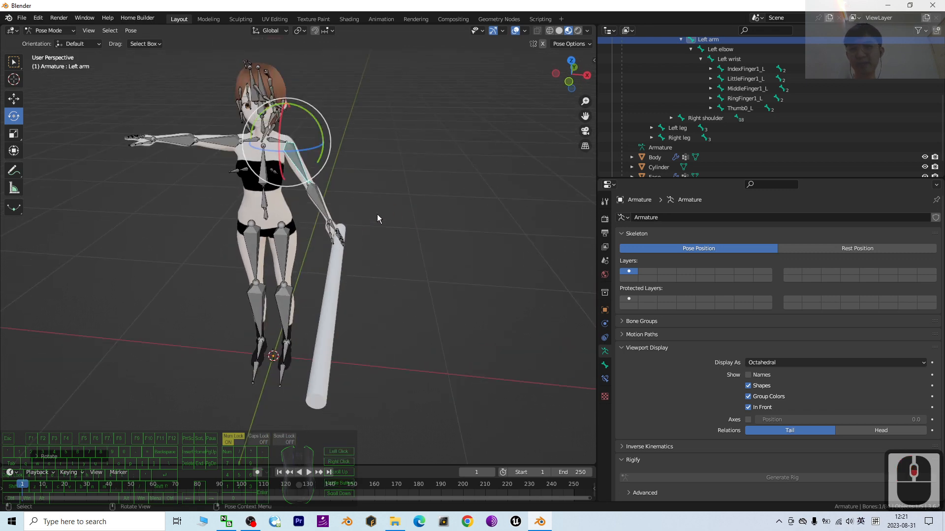
{"action": "left_click", "coordinate": [320, 205]}
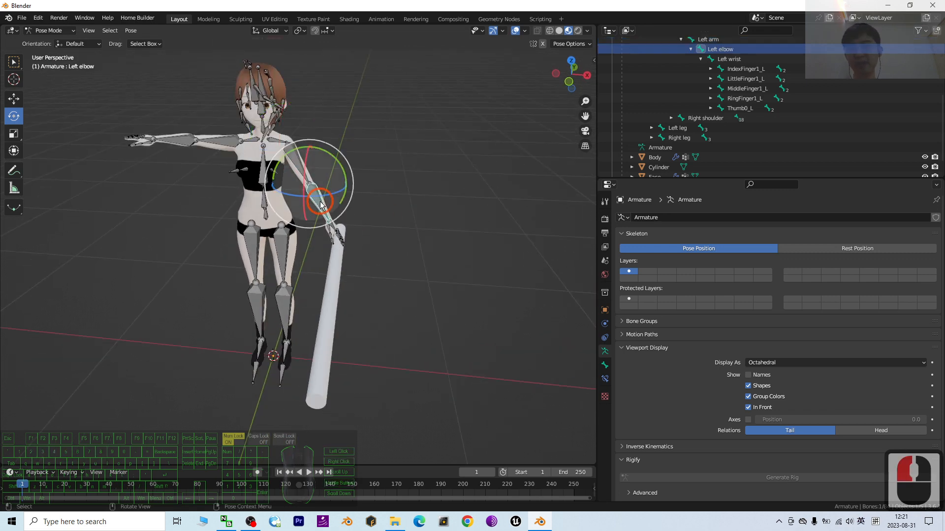
{"action": "middle_click_drag", "start_coordinate": [422, 213], "coordinate": [364, 207]}
{"action": "left_click_drag", "start_coordinate": [230, 149], "coordinate": [256, 165]}
{"action": "scroll", "coordinate": [208, 231], "scroll_direction": "up", "scroll_amount": 2}
{"action": "middle_click_drag", "start_coordinate": [208, 233], "coordinate": [443, 236]}
{"action": "scroll", "coordinate": [421, 220], "scroll_direction": "down", "scroll_amount": 2}
In Object Mode, set the transform orientation to Local and move the cylinder along its local Y axis within the left hand
{"action": "left_click", "coordinate": [49, 30]}
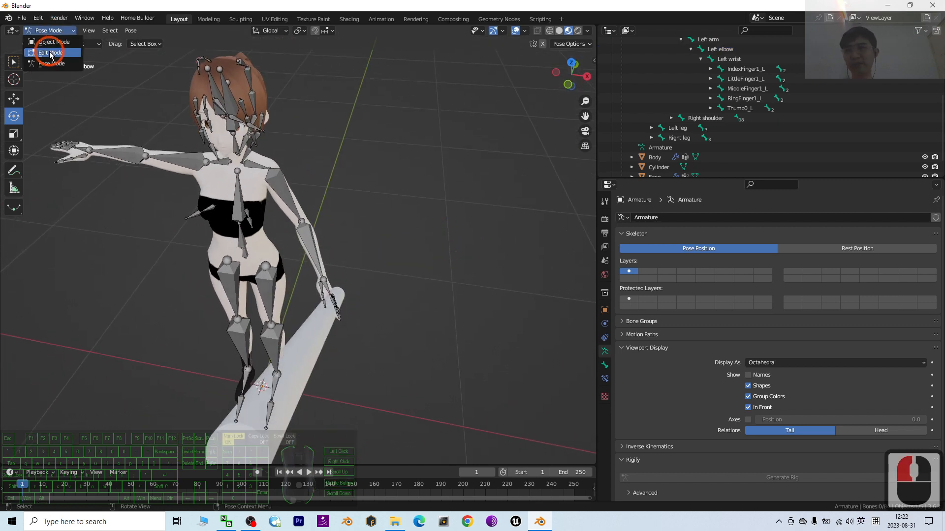
{"action": "left_click", "coordinate": [57, 44]}
{"action": "left_click", "coordinate": [314, 332]}
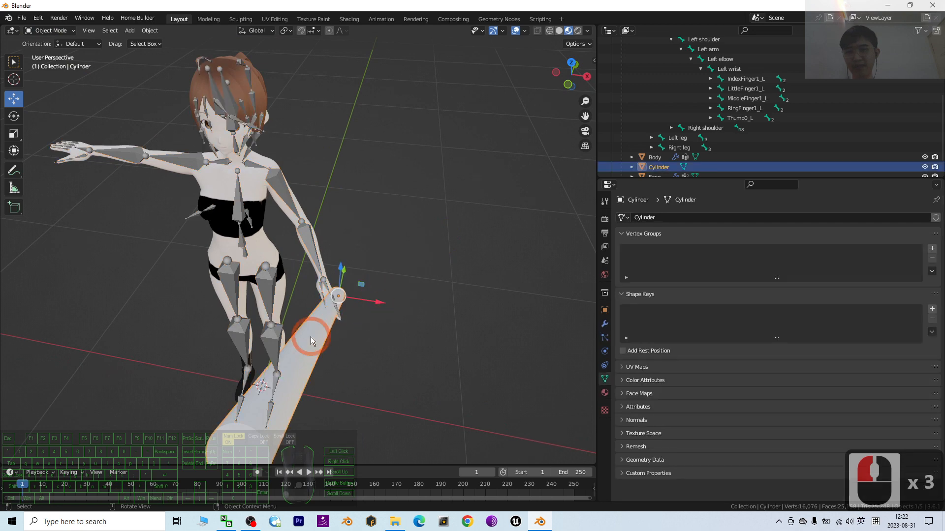
{"action": "left_click", "coordinate": [257, 32]}
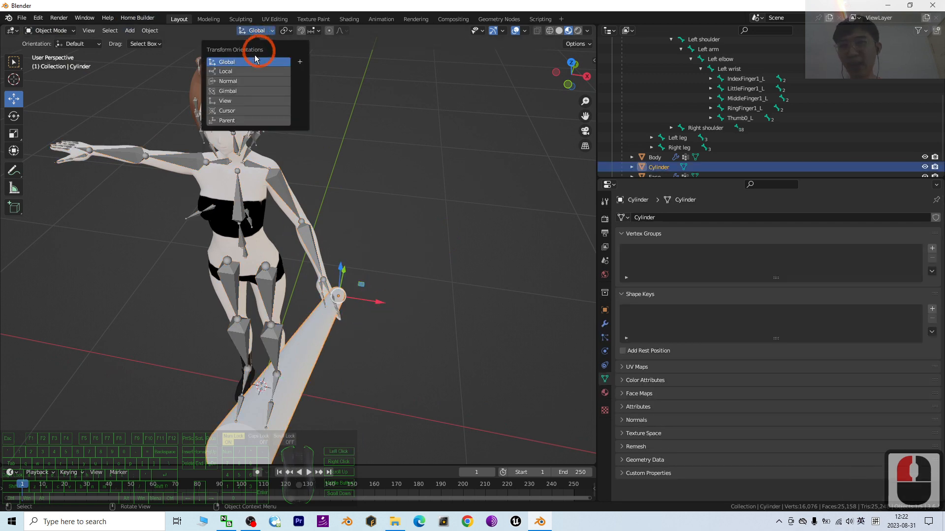
{"action": "left_click", "coordinate": [235, 70]}
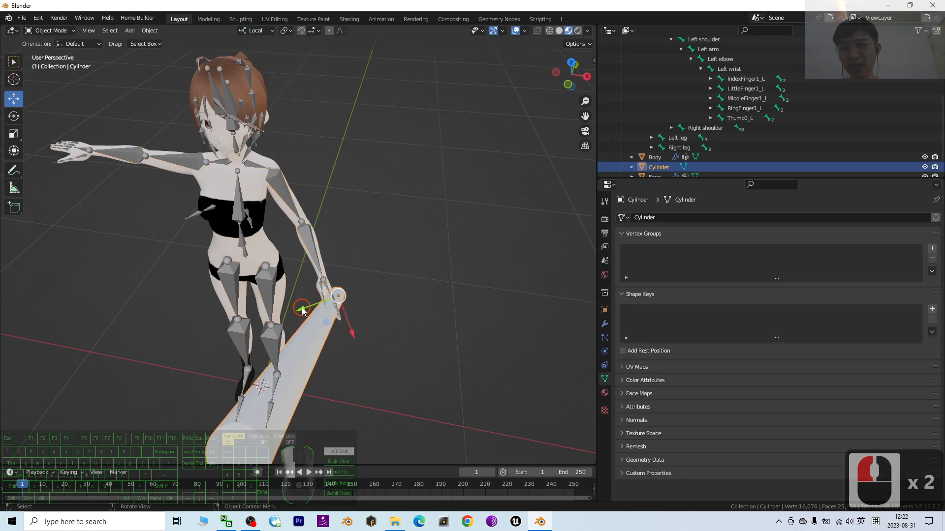
{"action": "left_click_drag", "start_coordinate": [301, 308], "coordinate": [289, 312]}
{"action": "middle_click_drag", "start_coordinate": [427, 330], "coordinate": [460, 316]}
{"action": "scroll", "coordinate": [474, 315], "scroll_direction": "down", "scroll_amount": 4}
{"action": "middle_click_drag", "start_coordinate": [477, 283], "coordinate": [452, 274]}
{"action": "scroll", "coordinate": [289, 144], "scroll_direction": "up", "scroll_amount": 3}
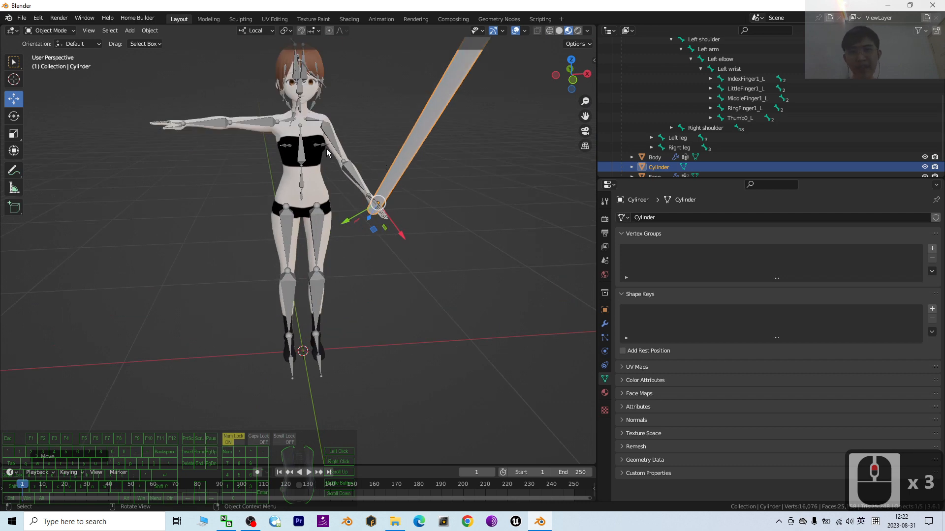
{"action": "middle_click_drag", "start_coordinate": [471, 225], "coordinate": [405, 232]}
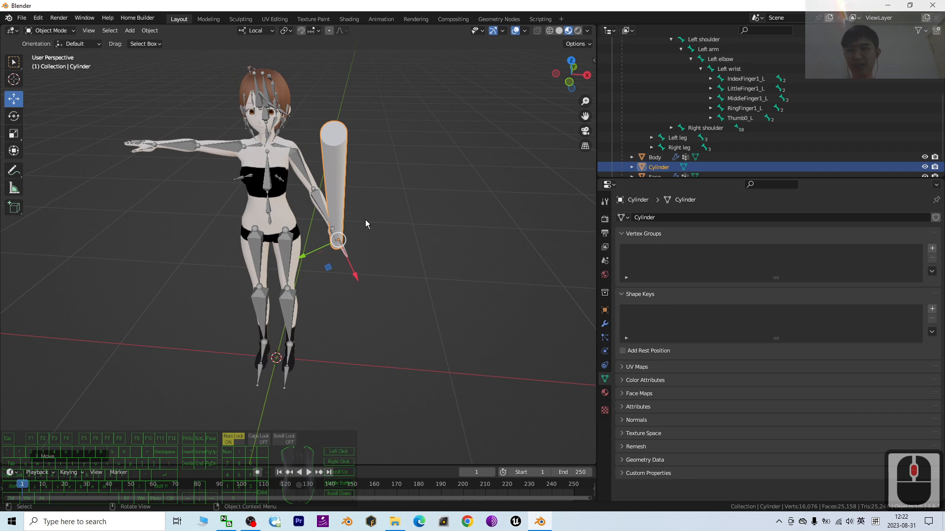
Undo the cylinder move and the Left elbow and Left arm rotations, back to the T-pose
{"action": "key", "text": "ctrl+z"}
{"action": "key", "text": "ctrl+z"}
{"action": "key", "text": "ctrl+z"}
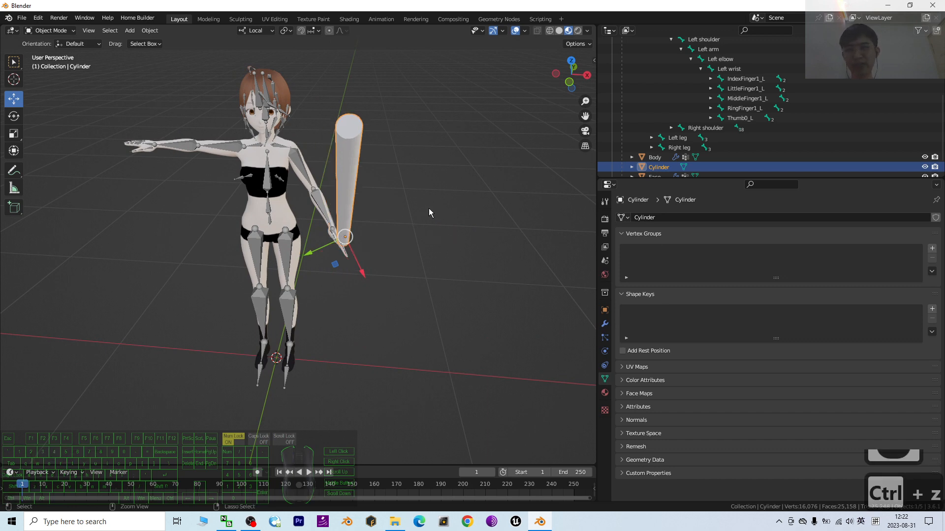
{"action": "key", "text": "ctrl+z"}
{"action": "key", "text": "ctrl+z"}
{"action": "key", "text": "ctrl+z"}
{"action": "key", "text": "ctrl+z"}
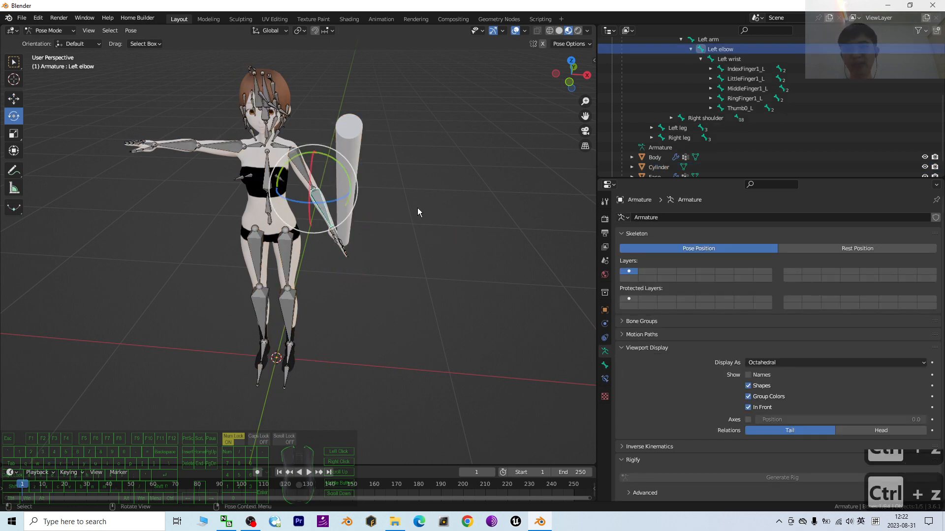
{"action": "middle_click_drag", "start_coordinate": [378, 193], "coordinate": [413, 240]}
{"action": "scroll", "coordinate": [448, 168], "scroll_direction": "up", "scroll_amount": 3}
{"action": "left_click", "coordinate": [418, 256]}
{"action": "left_click", "coordinate": [418, 256]}
{"action": "scroll", "coordinate": [460, 277], "scroll_direction": "down", "scroll_amount": 3}
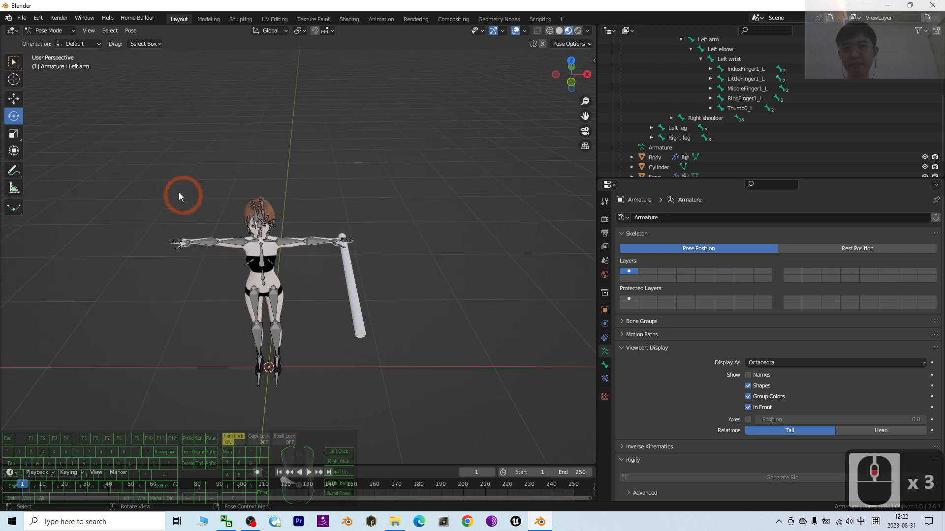
Switch to Object Mode, select the cylinder and nudge its held end into place in the left hand
{"action": "left_click", "coordinate": [50, 30]}
{"action": "left_click", "coordinate": [47, 40]}
{"action": "scroll", "coordinate": [433, 246], "scroll_direction": "up", "scroll_amount": 3}
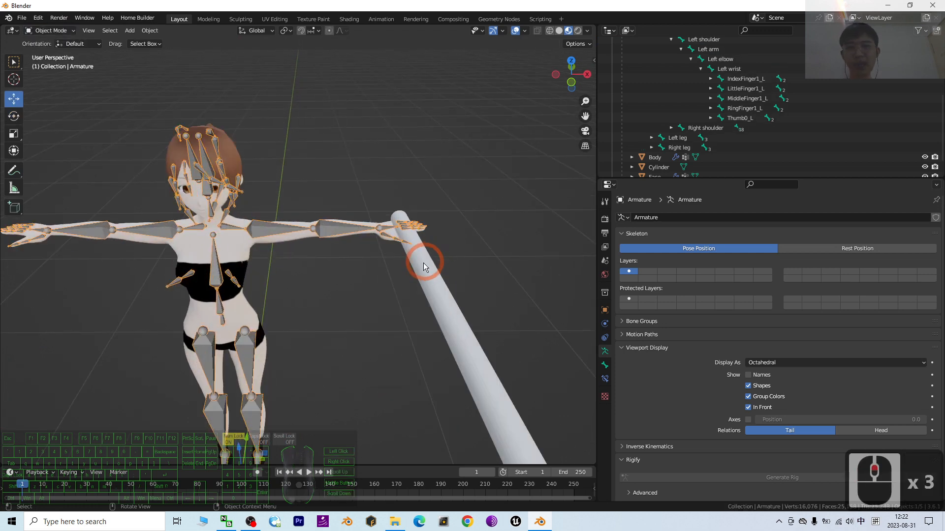
{"action": "left_click", "coordinate": [423, 266]}
{"action": "left_click_drag", "start_coordinate": [426, 204], "coordinate": [421, 226]}
{"action": "middle_click_drag", "start_coordinate": [421, 227], "coordinate": [499, 392]}
{"action": "scroll", "coordinate": [312, 274], "scroll_direction": "down", "scroll_amount": 3}
{"action": "middle_click_drag", "start_coordinate": [301, 298], "coordinate": [268, 202]}
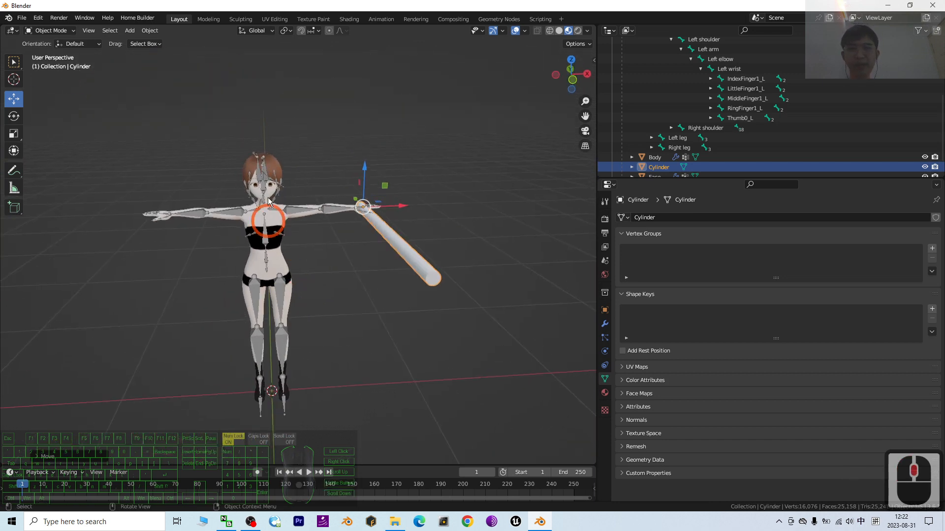
{"action": "scroll", "coordinate": [311, 232], "scroll_direction": "up", "scroll_amount": 1}
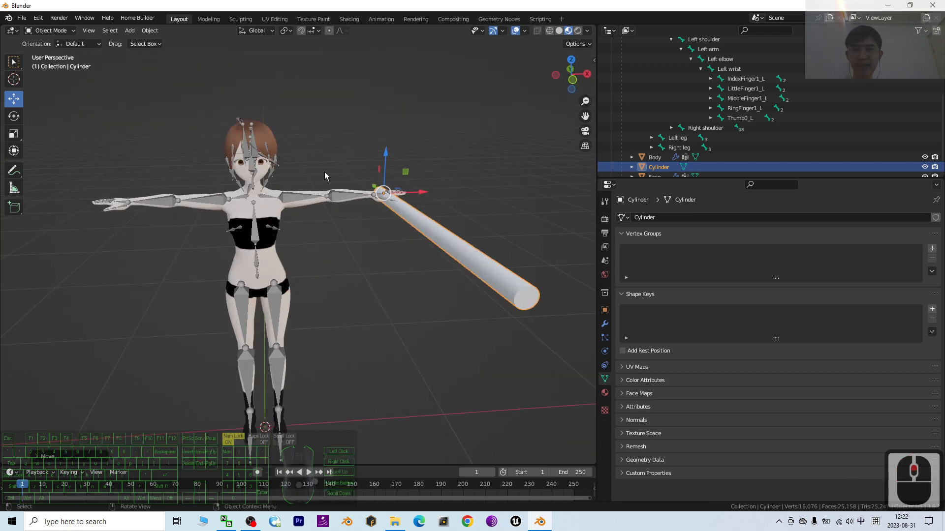
{"action": "middle_click_drag", "start_coordinate": [423, 240], "coordinate": [341, 175]}
Select the character's armature, make the Left elbow bone active and switch to Pose Mode
{"action": "left_click", "coordinate": [249, 181]}
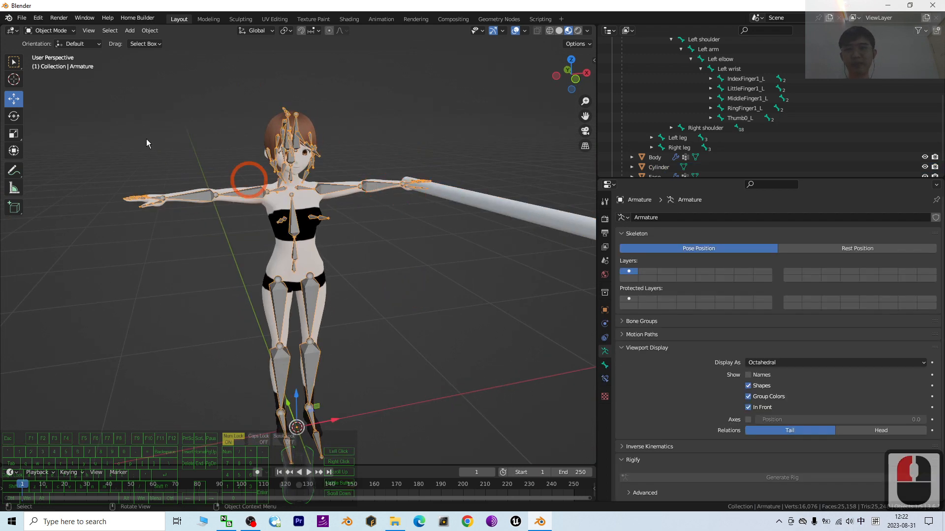
{"action": "left_click", "coordinate": [48, 32]}
{"action": "left_click", "coordinate": [47, 52]}
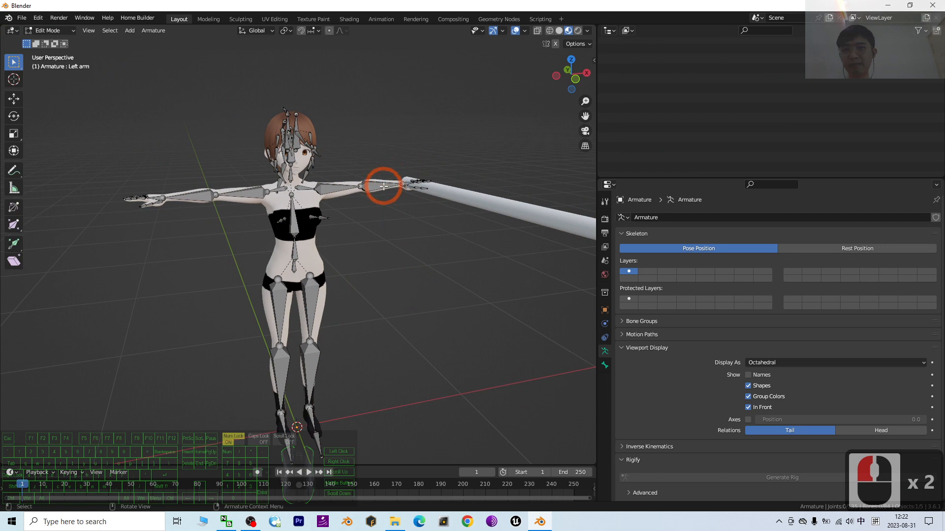
{"action": "left_click", "coordinate": [382, 187]}
{"action": "left_click", "coordinate": [48, 31]}
{"action": "left_click", "coordinate": [47, 62]}
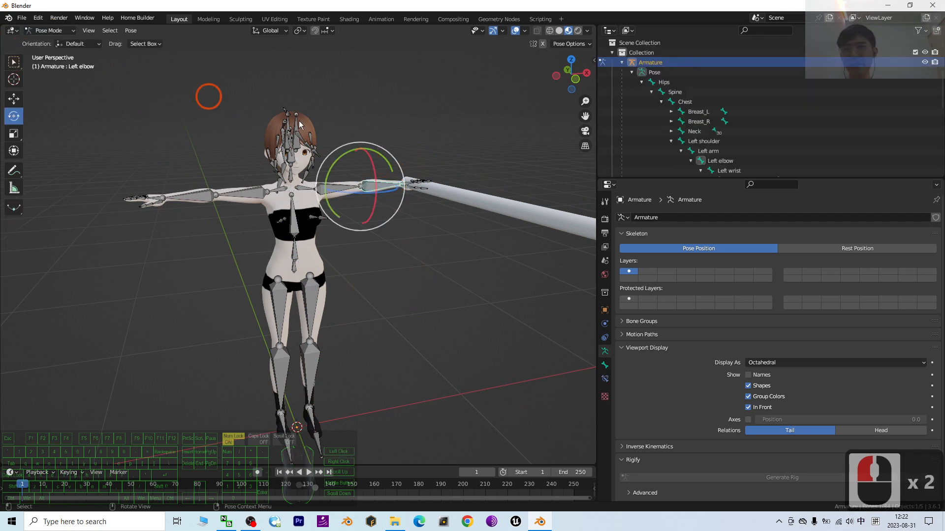
Try rotating the Left elbow bone to test how the rod follows, and undo the rotation
{"action": "left_click_drag", "start_coordinate": [396, 192], "coordinate": [443, 245]}
{"action": "middle_click_drag", "start_coordinate": [443, 245], "coordinate": [432, 288]}
{"action": "middle_click_drag", "start_coordinate": [448, 322], "coordinate": [472, 283]}
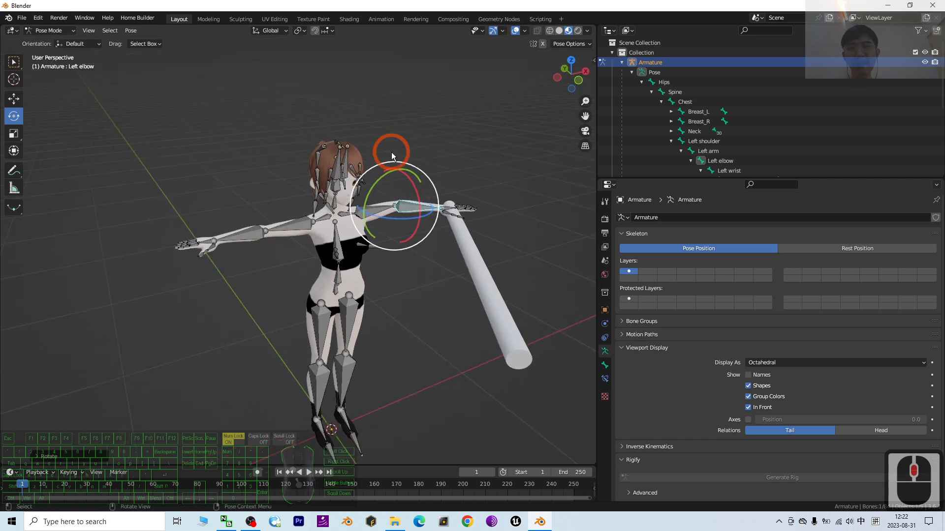
{"action": "scroll", "coordinate": [386, 108], "scroll_direction": "up", "scroll_amount": 2}
{"action": "middle_click_drag", "start_coordinate": [466, 119], "coordinate": [377, 158], "text": "shift"}
{"action": "scroll", "coordinate": [376, 157], "scroll_direction": "down", "scroll_amount": 1}
{"action": "key", "text": "ctrl+z"}
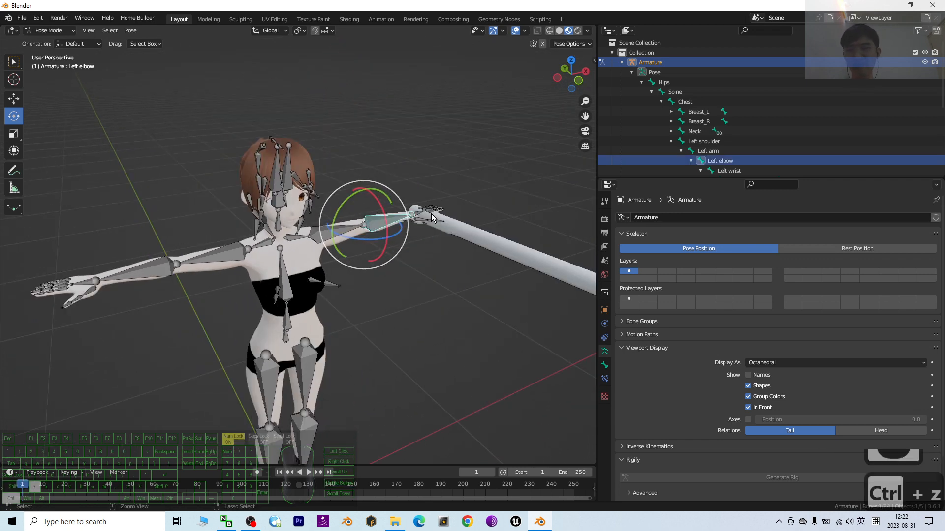
Select the Head bone and expand Neck and Head in the bone hierarchy to examine the child bones
{"action": "middle_click_drag", "start_coordinate": [431, 214], "coordinate": [368, 203]}
{"action": "left_click", "coordinate": [269, 165]}
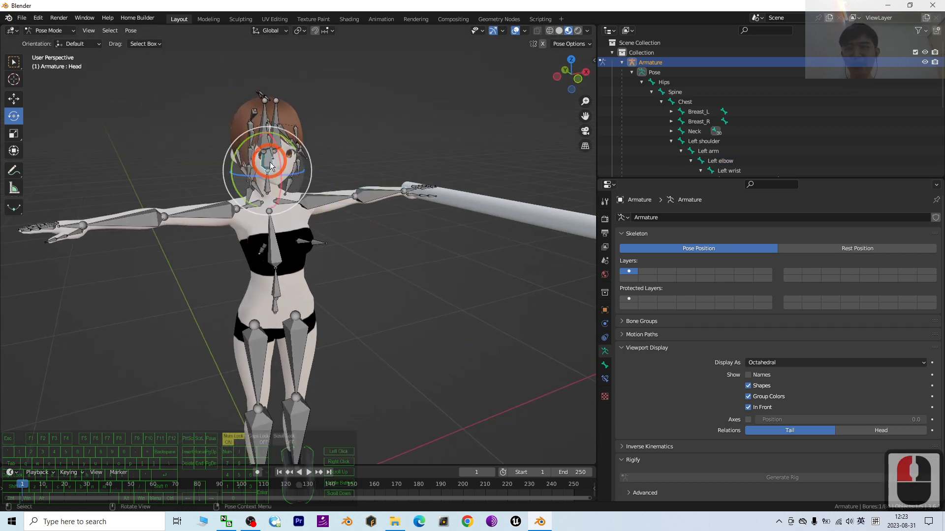
{"action": "left_click", "coordinate": [676, 132]}
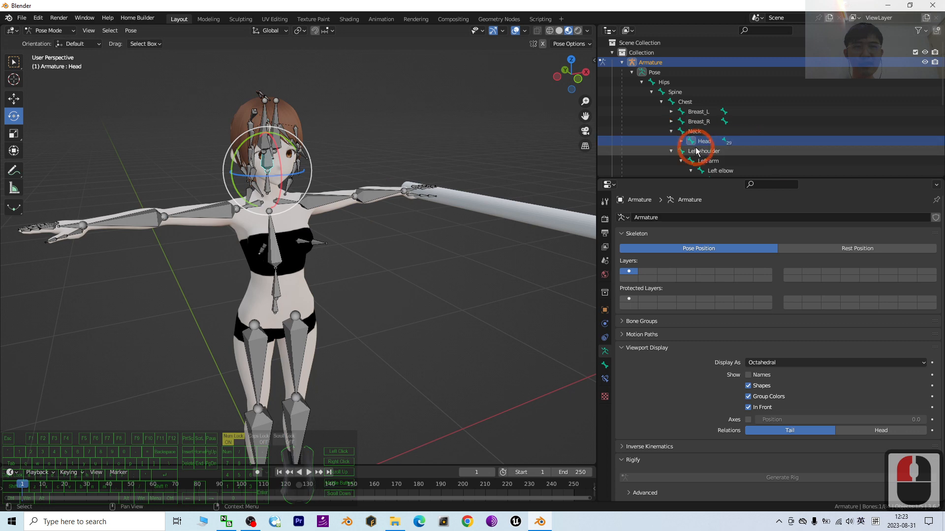
{"action": "scroll", "coordinate": [731, 142], "scroll_direction": "down", "scroll_amount": 1}
{"action": "scroll", "coordinate": [731, 142], "scroll_direction": "down", "scroll_amount": 2}
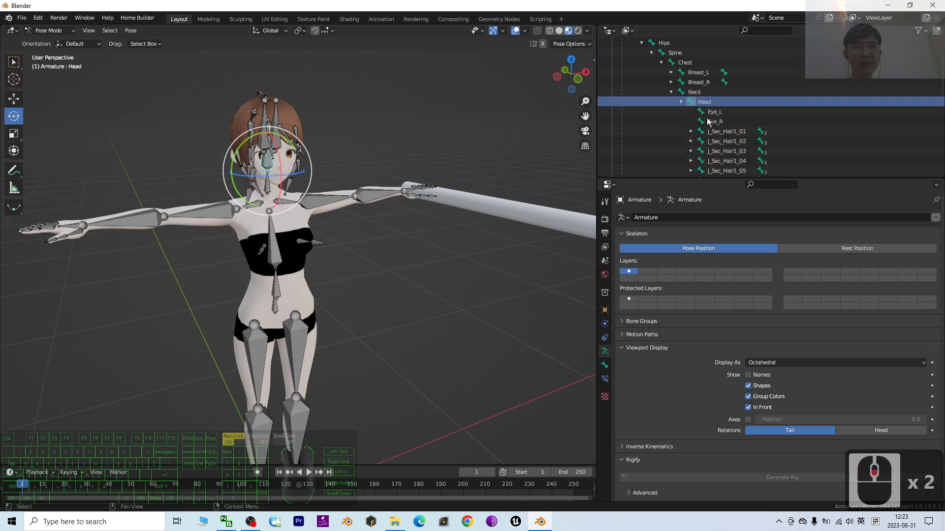
{"action": "scroll", "coordinate": [435, 274], "scroll_direction": "down", "scroll_amount": 3}
{"action": "middle_click_drag", "start_coordinate": [423, 284], "coordinate": [437, 284]}
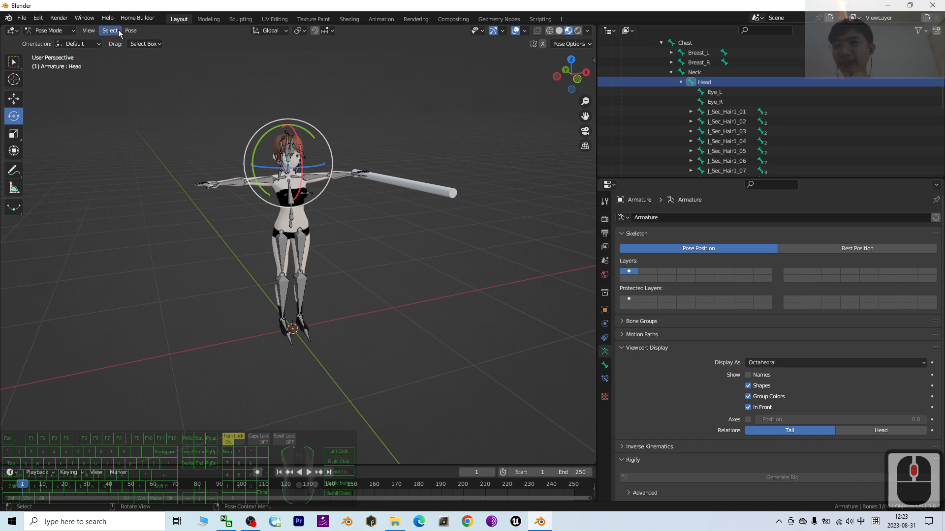
Switch to Object Mode and add a cube mesh to the scene
{"action": "left_click", "coordinate": [68, 30]}
{"action": "left_click", "coordinate": [47, 39]}
{"action": "left_click", "coordinate": [130, 31]}
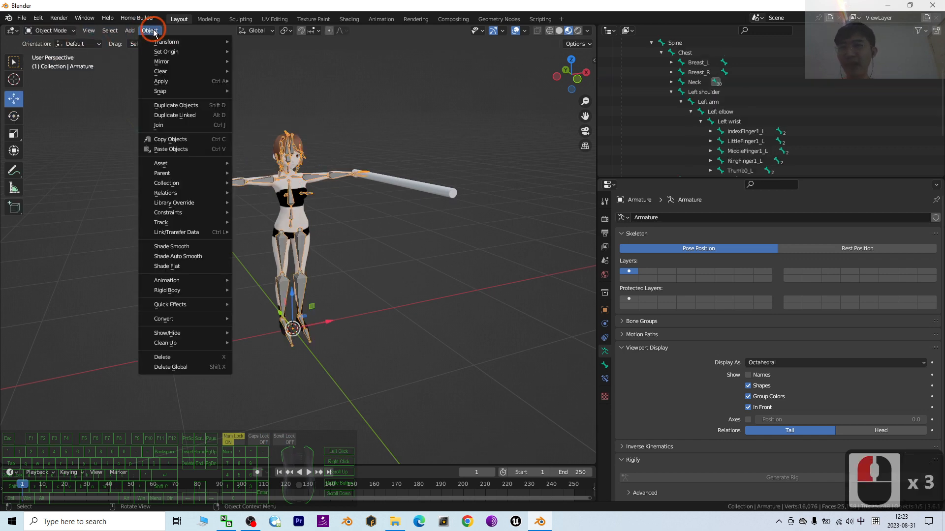
{"action": "left_click", "coordinate": [132, 33]}
{"action": "left_click", "coordinate": [131, 31]}
{"action": "mouse_move", "coordinate": [146, 58]}
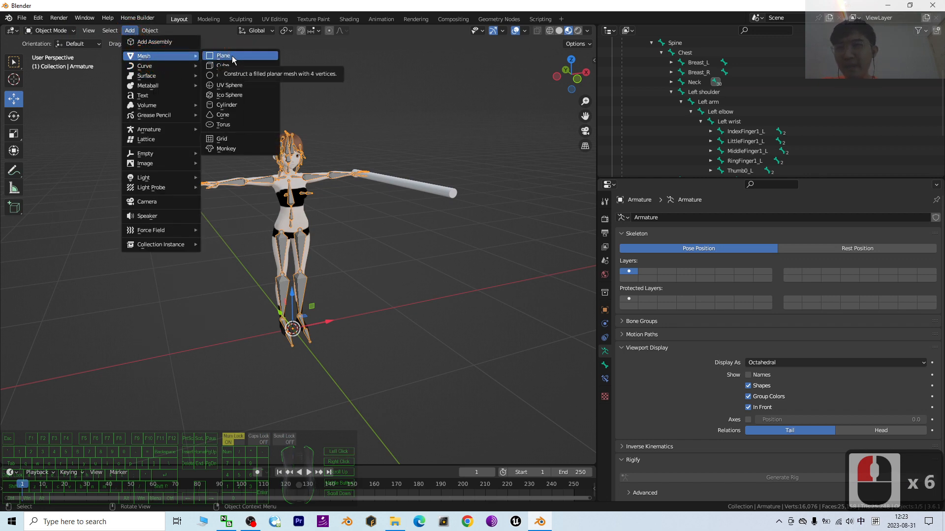
{"action": "left_click", "coordinate": [224, 65]}
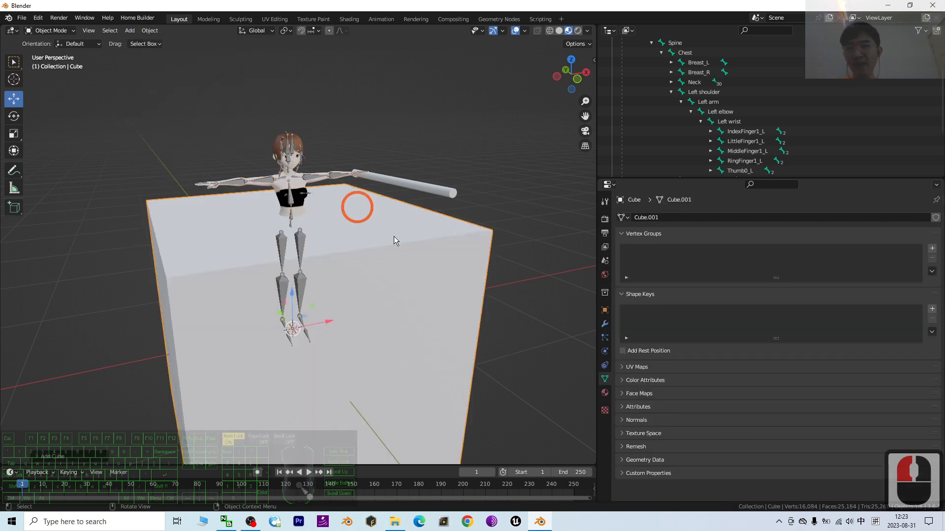
Scale the new cube down uniformly to about 0.2
{"action": "scroll", "coordinate": [452, 261], "scroll_direction": "down", "scroll_amount": 2}
{"action": "key", "text": "s"}
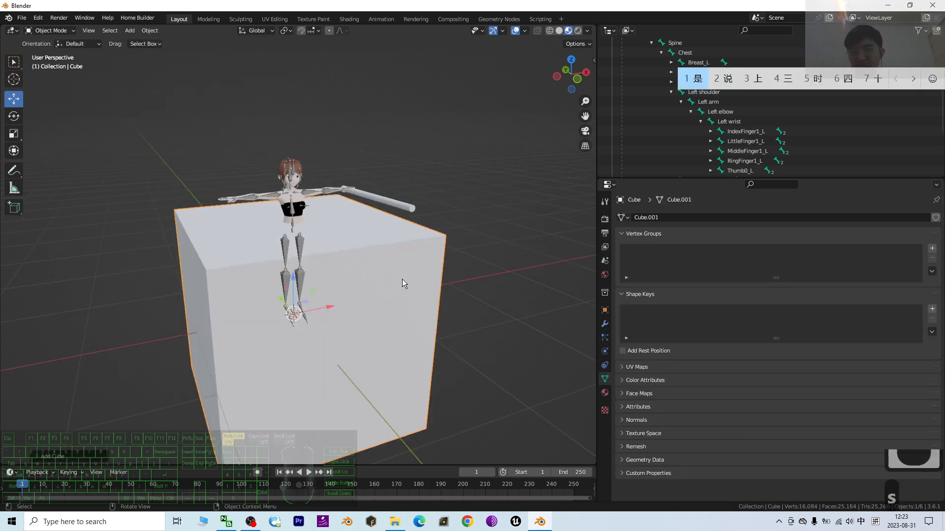
{"action": "left_click", "coordinate": [501, 251]}
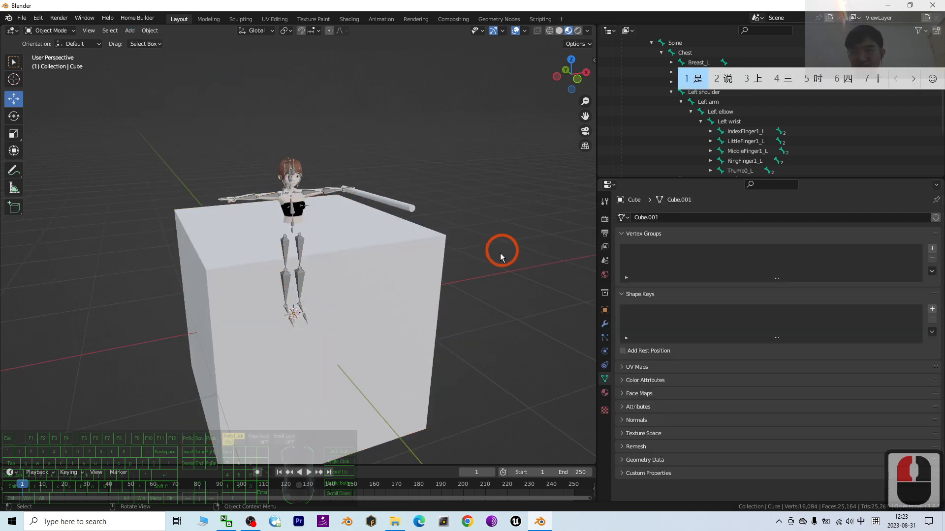
{"action": "left_click", "coordinate": [418, 270]}
{"action": "key", "text": "s"}
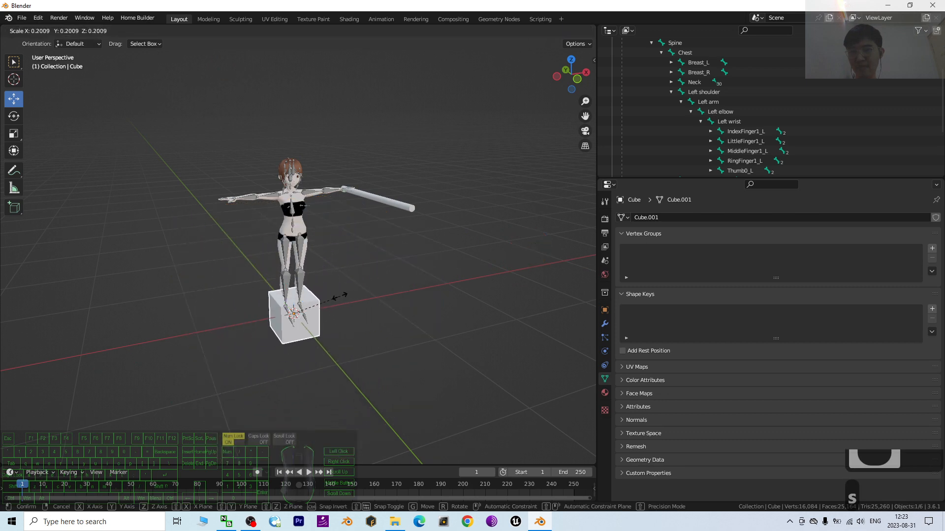
{"action": "left_click", "coordinate": [330, 300]}
{"action": "scroll", "coordinate": [314, 301], "scroll_direction": "up", "scroll_amount": 3}
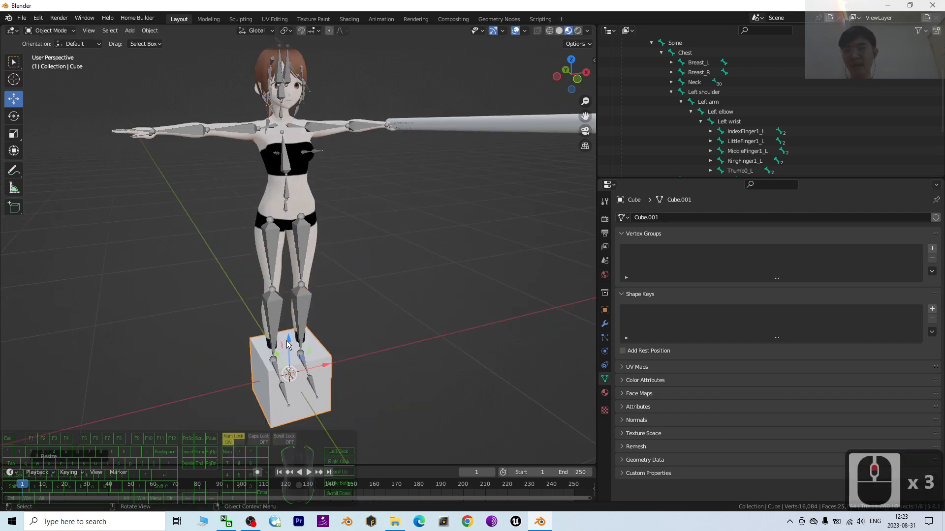
Move the cube straight up along Z so it sits over the top of the character's head
{"action": "left_click_drag", "start_coordinate": [288, 344], "coordinate": [311, 30]}
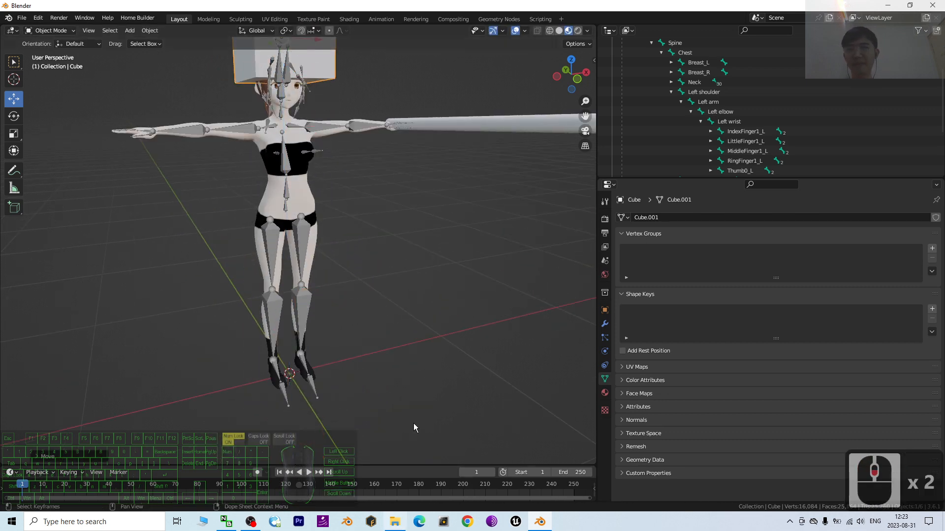
{"action": "scroll", "coordinate": [416, 301], "scroll_direction": "down", "scroll_amount": 2}
{"action": "middle_click_drag", "start_coordinate": [396, 215], "coordinate": [399, 374], "text": "shift"}
{"action": "middle_click_drag", "start_coordinate": [350, 229], "coordinate": [345, 214], "text": "shift"}
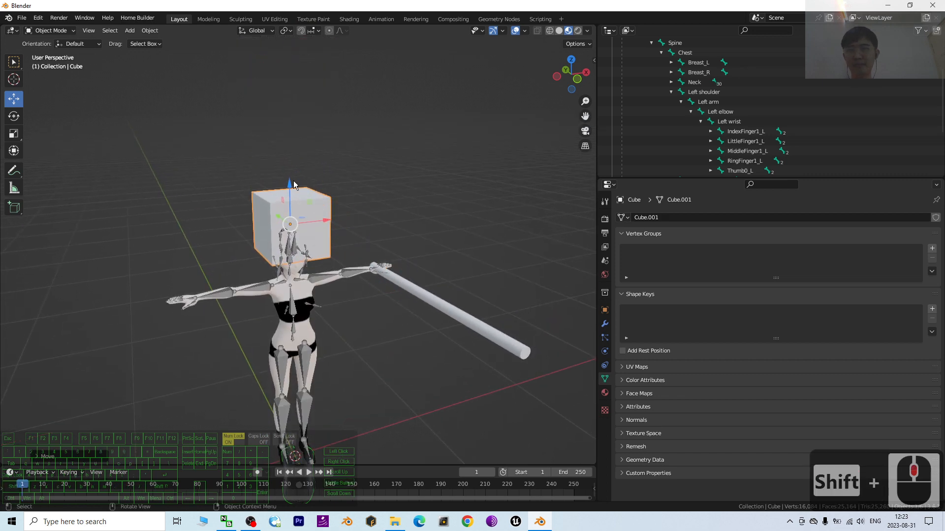
{"action": "middle_click_drag", "start_coordinate": [293, 184], "coordinate": [289, 175], "text": "shift"}
{"action": "scroll", "coordinate": [396, 224], "scroll_direction": "up", "scroll_amount": 3}
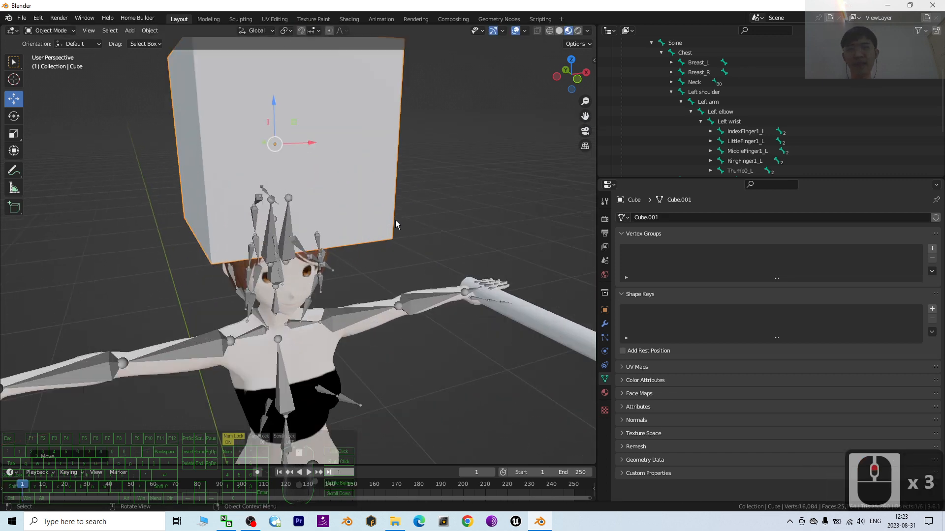
{"action": "scroll", "coordinate": [396, 224], "scroll_direction": "down", "scroll_amount": 3}
Collapse the Left shoulder branch, expand Neck and Head in the bone hierarchy, and select the Head bone
{"action": "scroll", "coordinate": [748, 128], "scroll_direction": "down", "scroll_amount": 5}
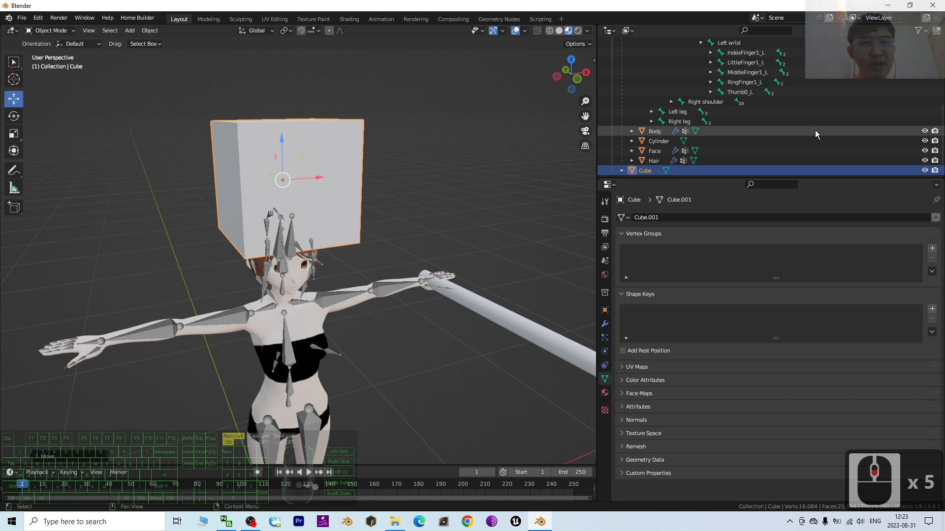
{"action": "scroll", "coordinate": [805, 129], "scroll_direction": "up", "scroll_amount": 5}
{"action": "scroll", "coordinate": [805, 128], "scroll_direction": "down", "scroll_amount": 4}
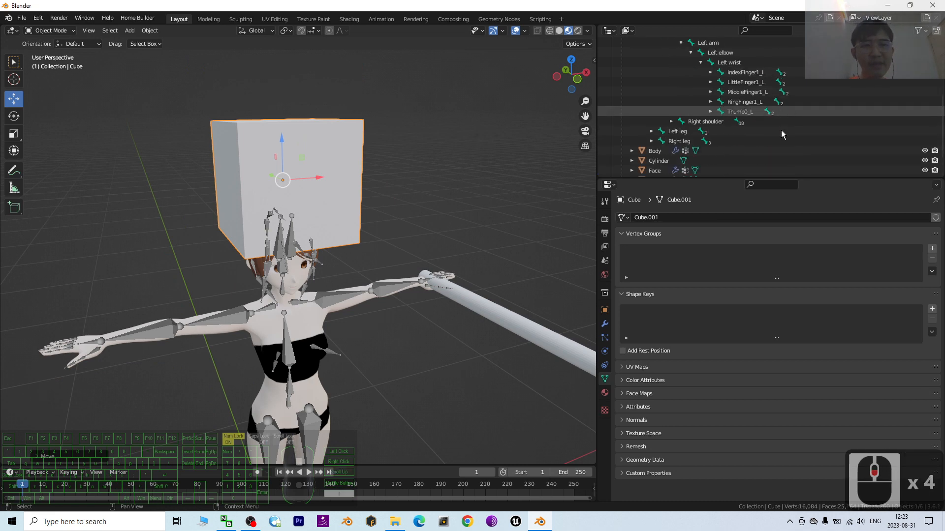
{"action": "scroll", "coordinate": [679, 125], "scroll_direction": "up", "scroll_amount": 4}
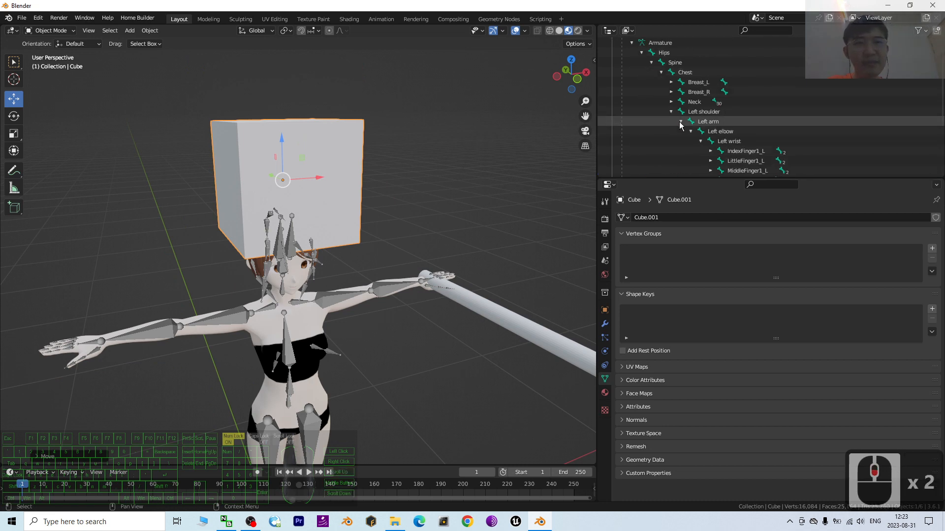
{"action": "left_click", "coordinate": [671, 113]}
{"action": "left_click", "coordinate": [671, 103]}
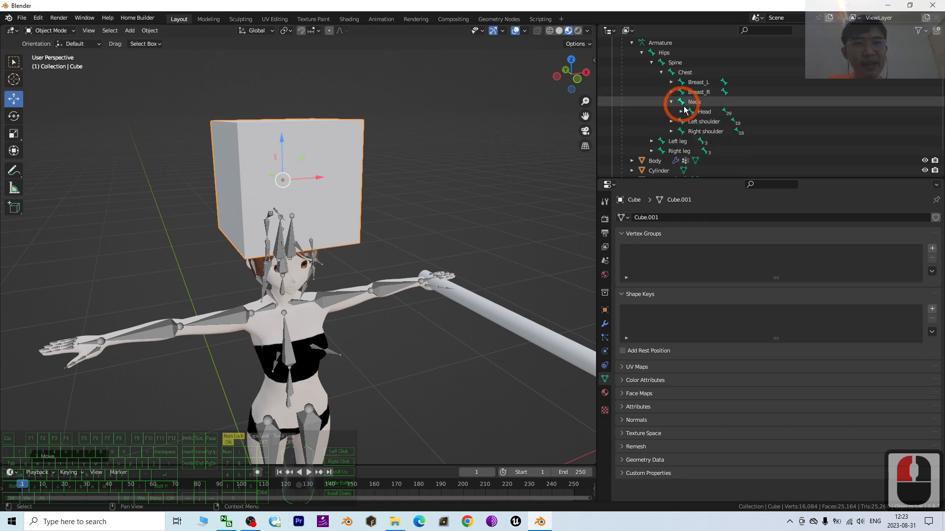
{"action": "left_click", "coordinate": [681, 112]}
{"action": "left_click", "coordinate": [703, 112]}
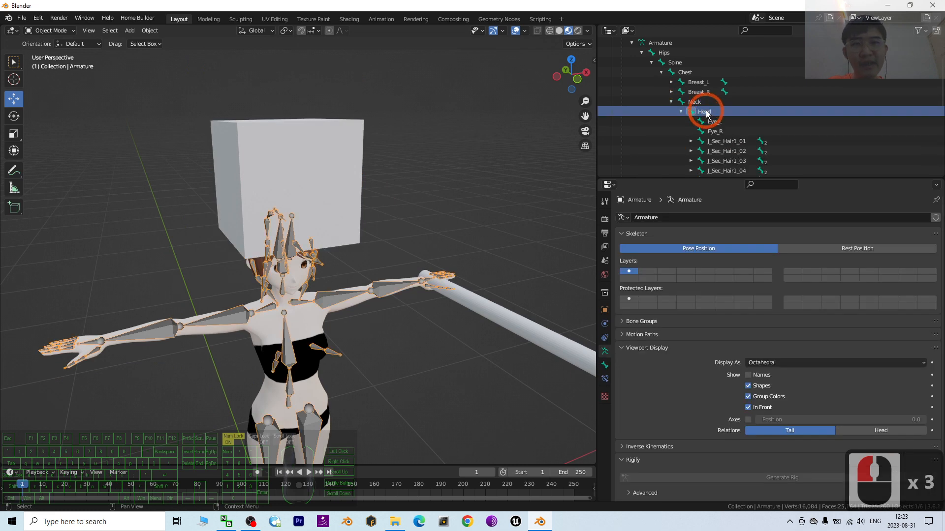
Parent the cube to the armature's Head bone with the Bone parenting option
{"action": "left_click", "coordinate": [320, 162]}
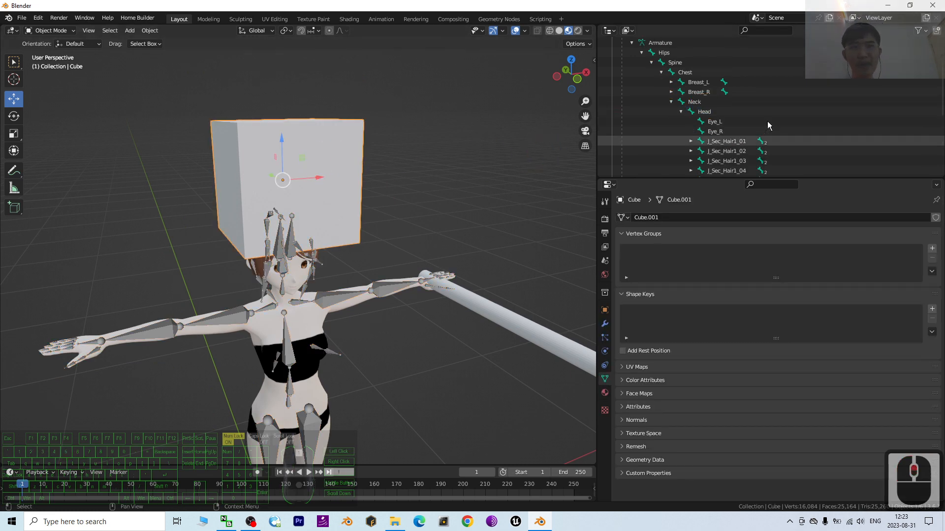
{"action": "left_click", "coordinate": [710, 113], "text": "ctrl"}
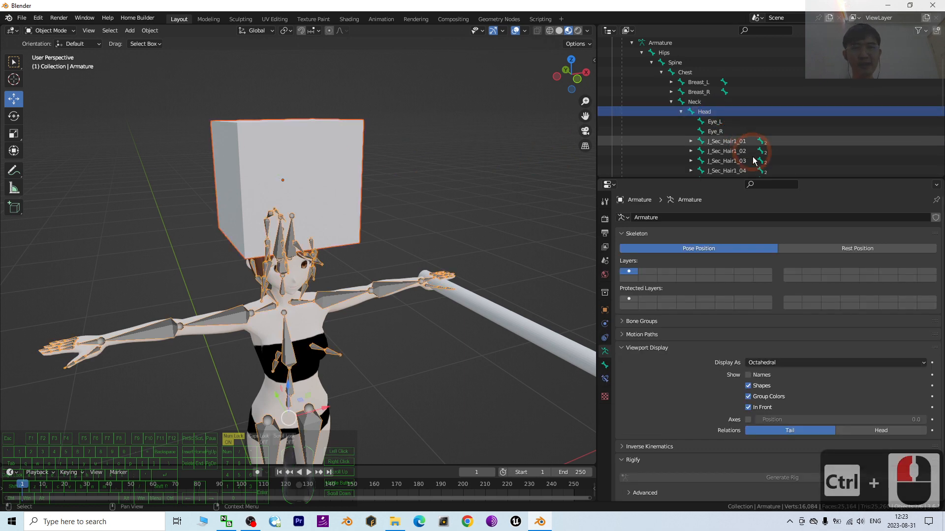
{"action": "key", "text": "ctrl+p"}
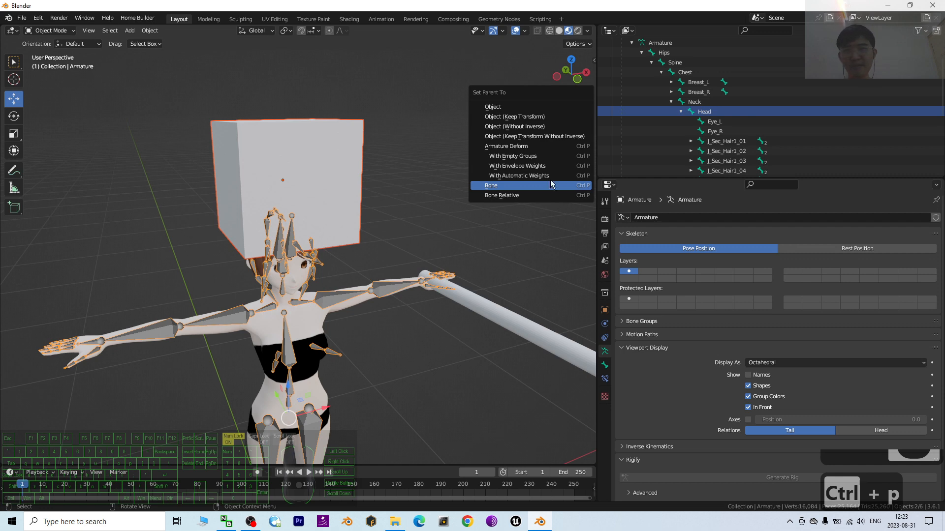
{"action": "left_click", "coordinate": [551, 185]}
Select the armature and switch it to Pose Mode
{"action": "middle_click_drag", "start_coordinate": [436, 215], "coordinate": [379, 220]}
{"action": "left_click", "coordinate": [227, 207]}
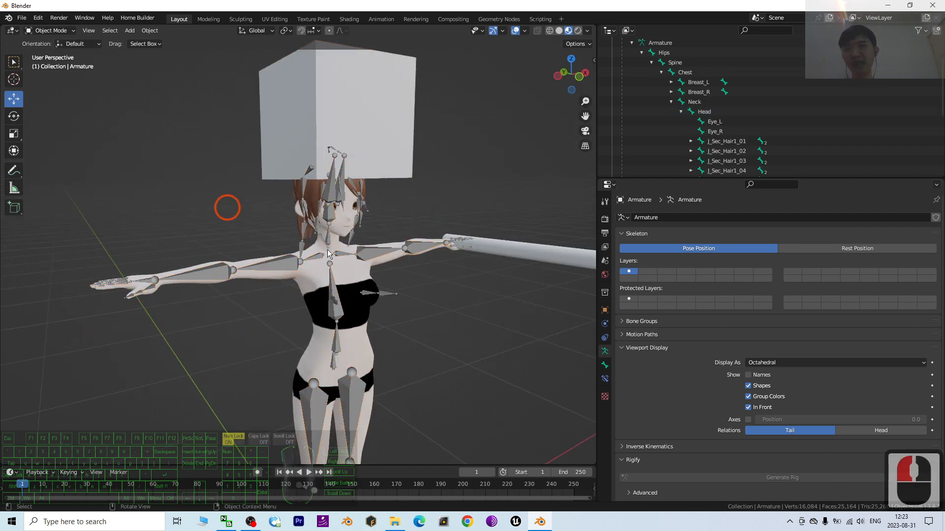
{"action": "left_click", "coordinate": [68, 37]}
{"action": "left_click", "coordinate": [46, 79]}
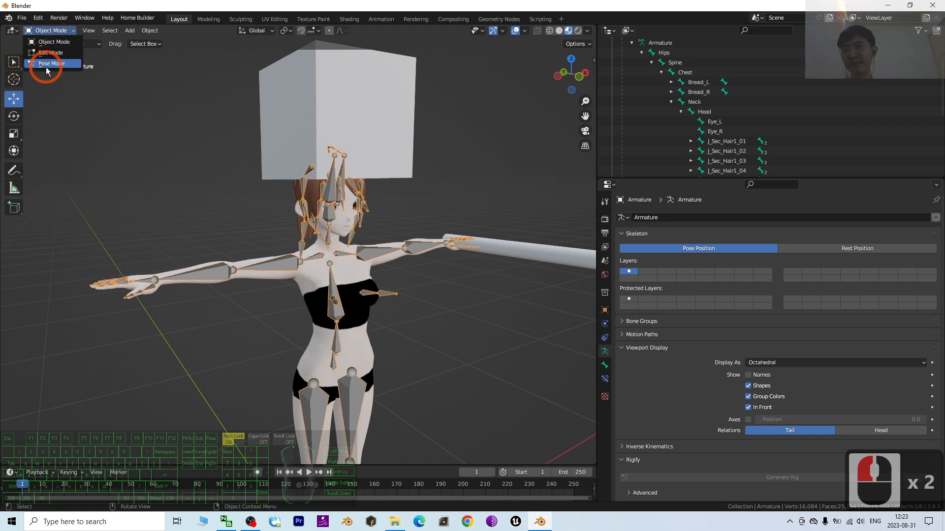
{"action": "left_click", "coordinate": [156, 84]}
Rotate the Head bone to test whether the cube follows the head
{"action": "scroll", "coordinate": [447, 173], "scroll_direction": "up", "scroll_amount": 3}
{"action": "middle_click_drag", "start_coordinate": [368, 89], "coordinate": [344, 160]}
{"action": "left_click", "coordinate": [257, 212]}
{"action": "left_click_drag", "start_coordinate": [257, 211], "coordinate": [295, 155]}
{"action": "scroll", "coordinate": [373, 212], "scroll_direction": "down", "scroll_amount": 2}
{"action": "middle_click_drag", "start_coordinate": [373, 212], "coordinate": [346, 241]}
{"action": "left_click_drag", "start_coordinate": [343, 240], "coordinate": [429, 274]}
{"action": "scroll", "coordinate": [436, 308], "scroll_direction": "down", "scroll_amount": 2}
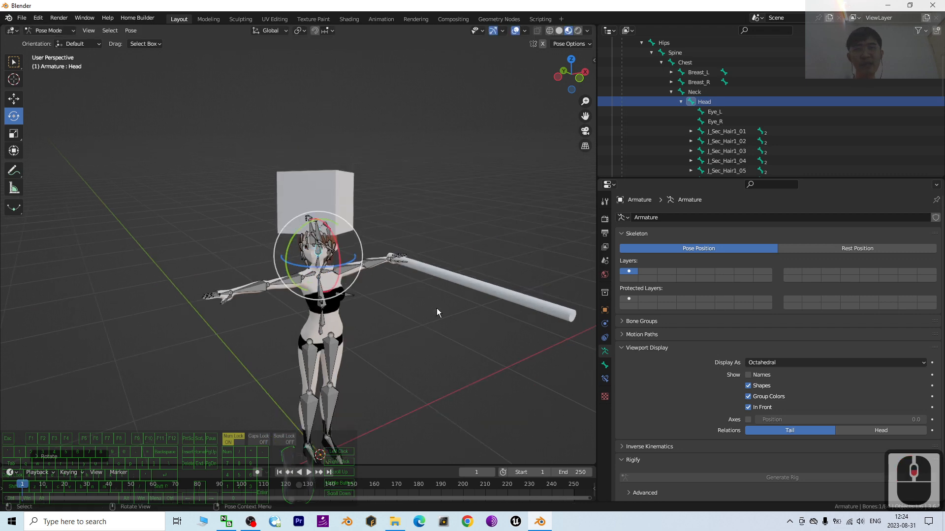
Examine the cube on the head and the rod at the left wrist from several angles
{"action": "mouse_move", "coordinate": [436, 308]}
{"action": "middle_mouse_down"}
{"action": "mouse_move", "coordinate": [390, 335]}
{"action": "mouse_move", "coordinate": [422, 331]}
{"action": "mouse_move", "coordinate": [429, 291]}
{"action": "middle_mouse_up"}
{"action": "scroll", "coordinate": [418, 327], "scroll_direction": "up", "scroll_amount": 2}
{"action": "scroll", "coordinate": [429, 291], "scroll_direction": "down", "scroll_amount": 2}
{"action": "middle_click_drag", "start_coordinate": [423, 206], "coordinate": [270, 181]}
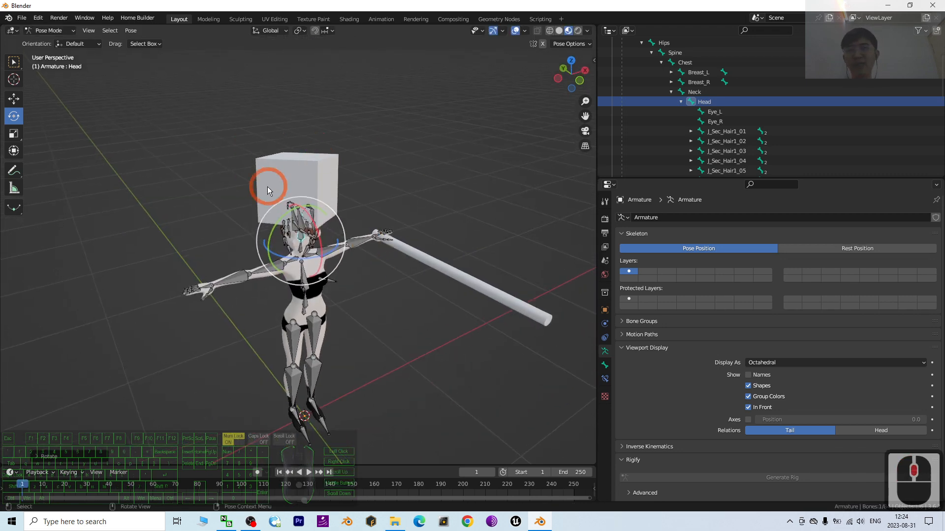
{"action": "middle_click_drag", "start_coordinate": [336, 278], "coordinate": [316, 385]}
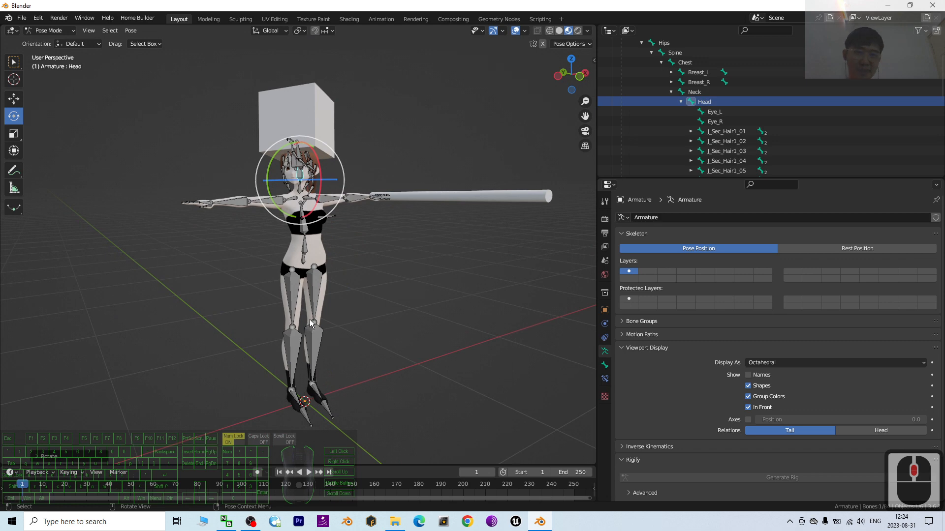
{"action": "middle_click_drag", "start_coordinate": [473, 313], "coordinate": [426, 325]}
{"action": "scroll", "coordinate": [393, 310], "scroll_direction": "up", "scroll_amount": 2}
{"action": "scroll", "coordinate": [299, 288], "scroll_direction": "up", "scroll_amount": 2}
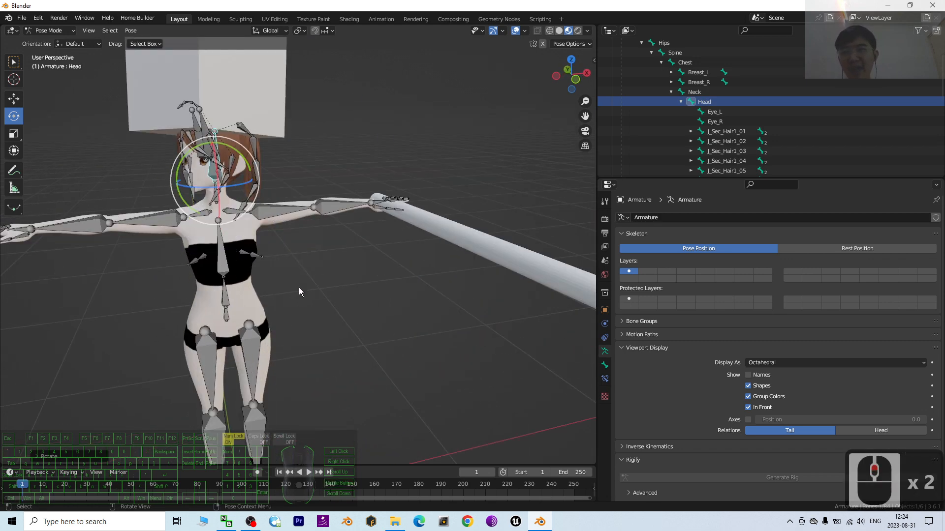
Select the Left arm bone and widen the 3D viewport
{"action": "left_click", "coordinate": [274, 208]}
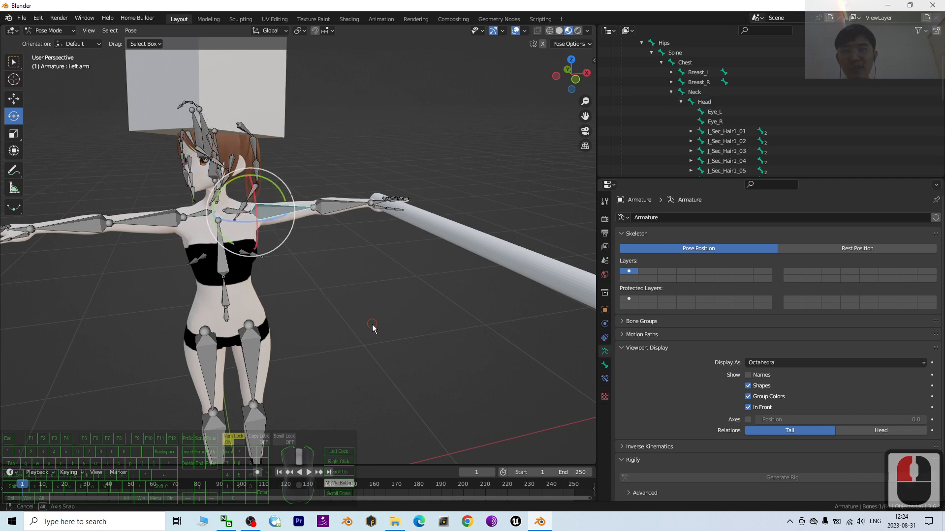
{"action": "middle_click_drag", "start_coordinate": [372, 328], "coordinate": [386, 324]}
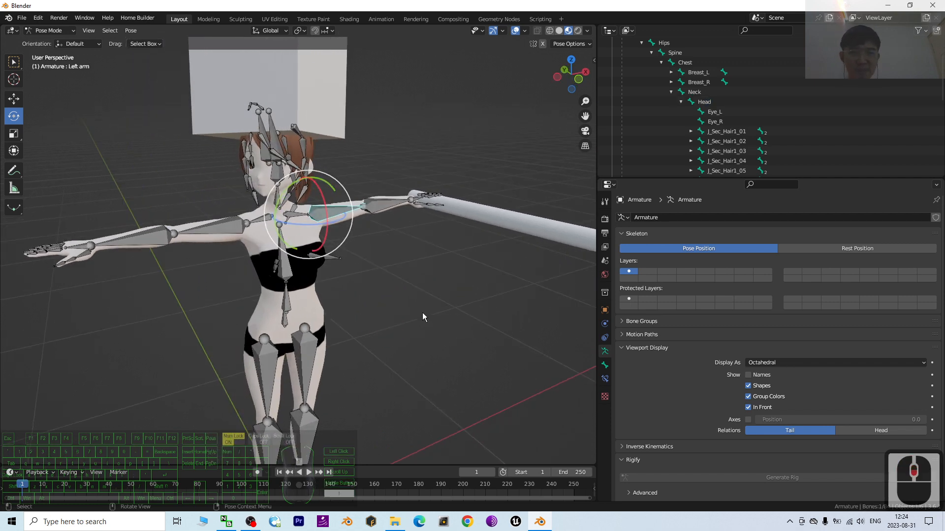
{"action": "scroll", "coordinate": [393, 285], "scroll_direction": "down", "scroll_amount": 2}
{"action": "scroll", "coordinate": [441, 220], "scroll_direction": "up", "scroll_amount": 3}
{"action": "scroll", "coordinate": [441, 227], "scroll_direction": "down", "scroll_amount": 2}
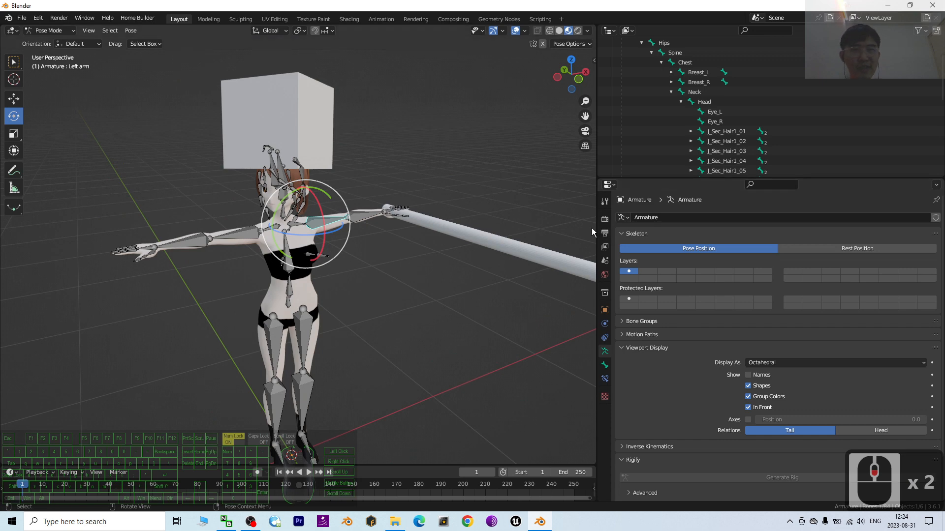
{"action": "left_click_drag", "start_coordinate": [593, 233], "coordinate": [643, 228]}
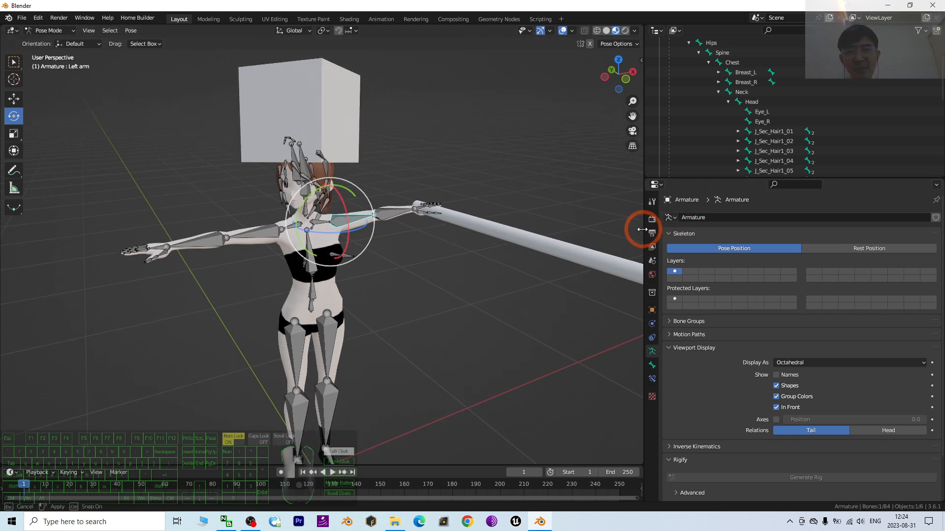
Rotate the Left arm bone downward and turn the Left elbow bone to test the attached rod
{"action": "left_click", "coordinate": [385, 214]}
{"action": "left_click", "coordinate": [354, 217]}
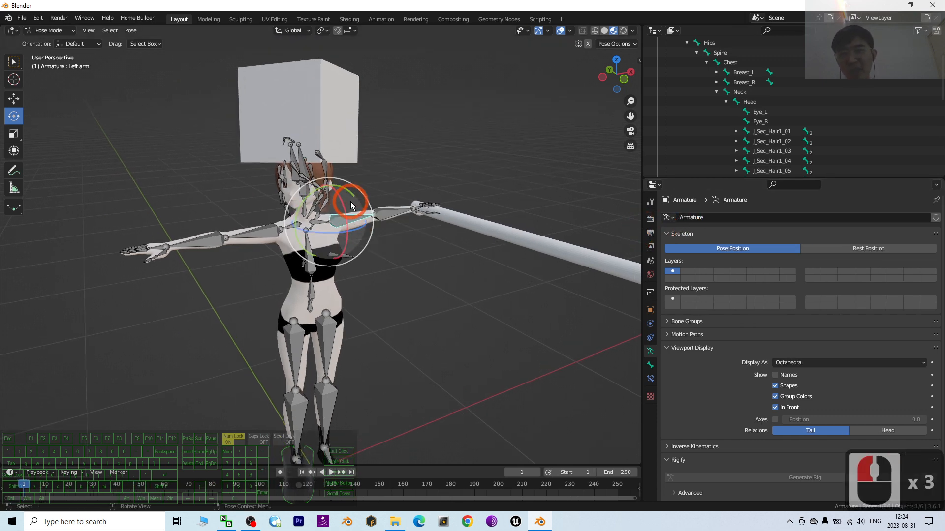
{"action": "left_click_drag", "start_coordinate": [352, 206], "coordinate": [364, 234]}
{"action": "left_click", "coordinate": [371, 247]}
{"action": "scroll", "coordinate": [442, 277], "scroll_direction": "down", "scroll_amount": 2}
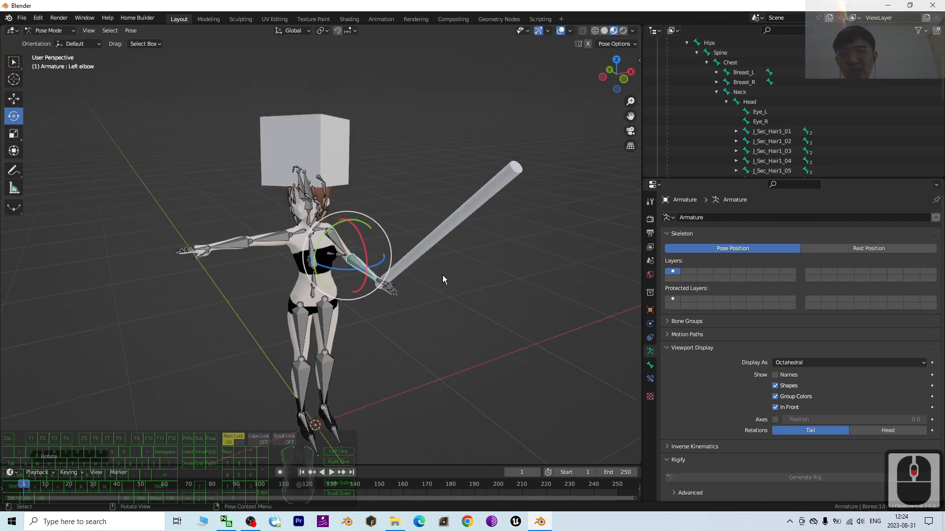
{"action": "left_click", "coordinate": [295, 235]}
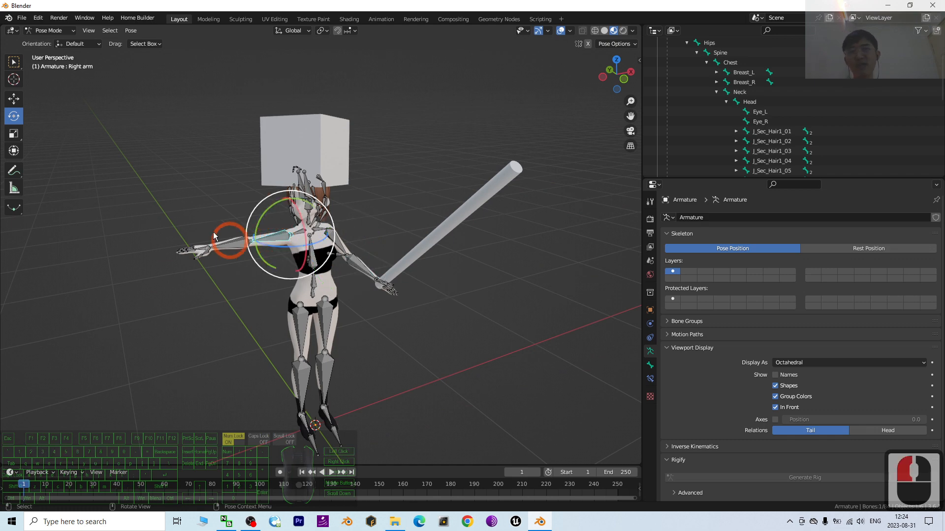
{"action": "left_click", "coordinate": [49, 30]}
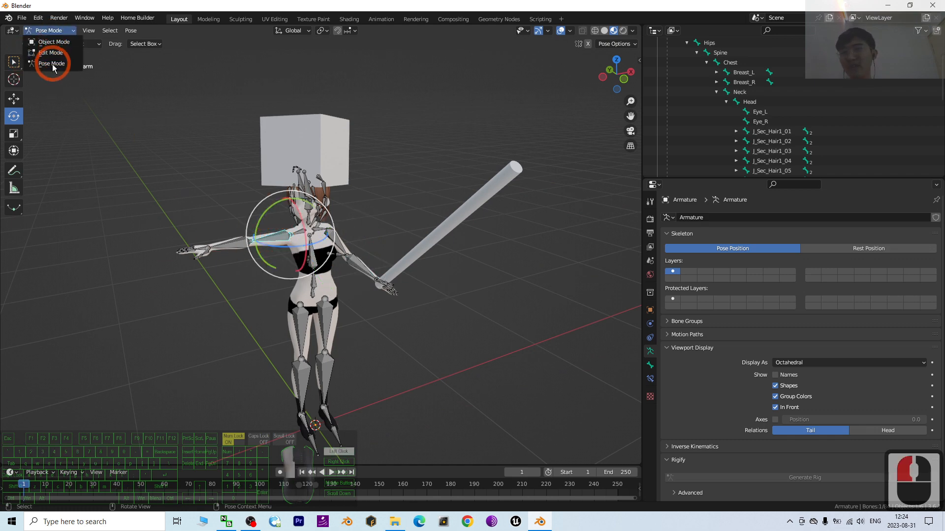
{"action": "left_click", "coordinate": [52, 64]}
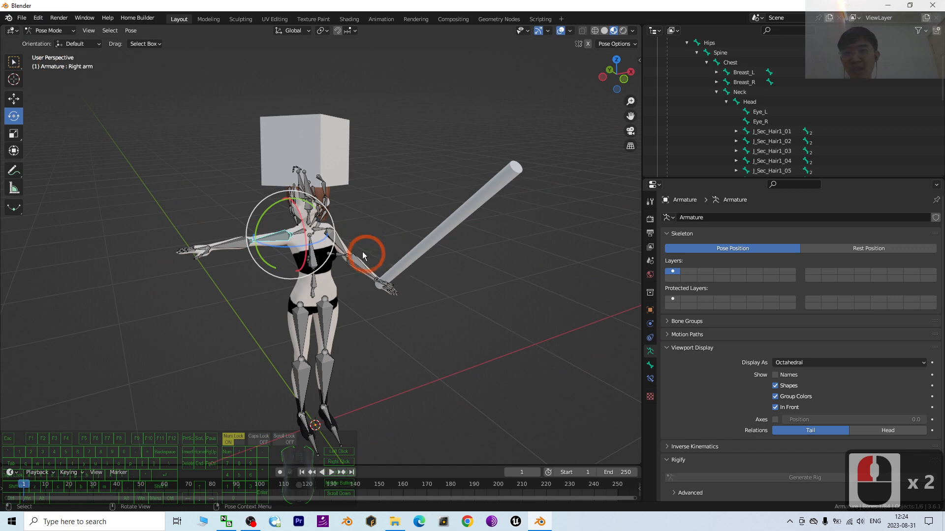
{"action": "left_click", "coordinate": [339, 248]}
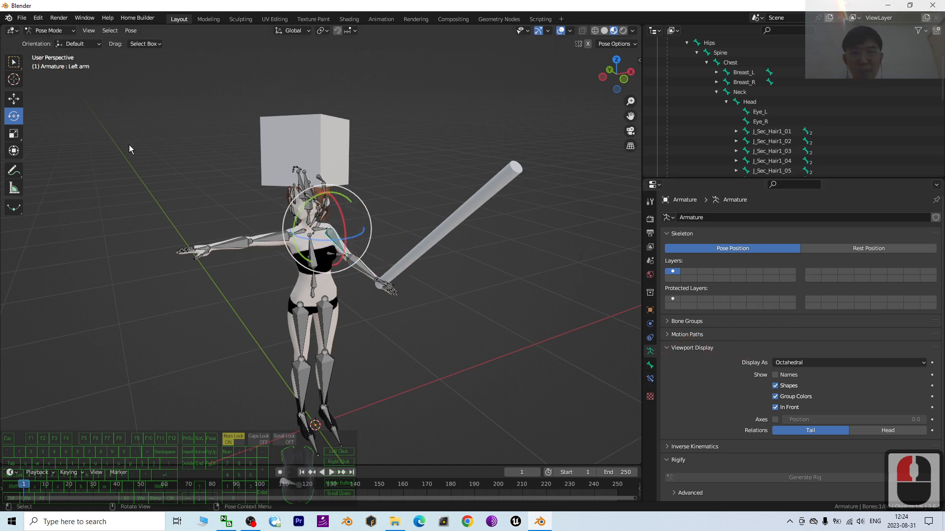
In Object Mode, set the armature's viewport display to Stick and turn off In Front
{"action": "left_click", "coordinate": [46, 30]}
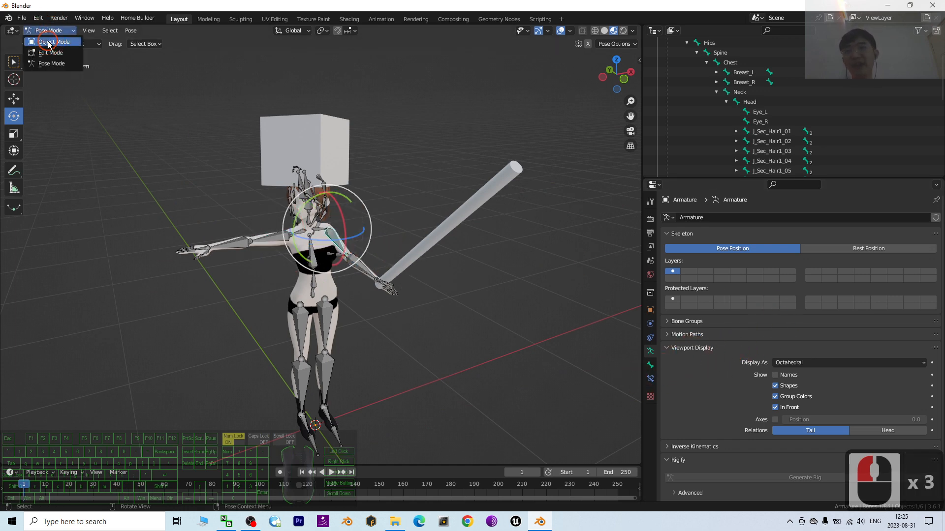
{"action": "left_click", "coordinate": [49, 39]}
{"action": "left_click", "coordinate": [793, 363]}
{"action": "left_click", "coordinate": [792, 385]}
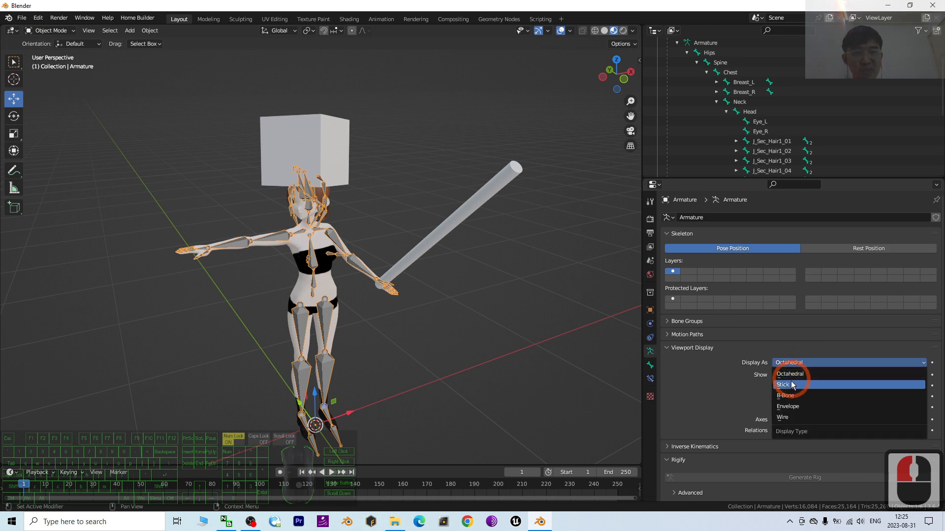
{"action": "left_click", "coordinate": [403, 297]}
{"action": "scroll", "coordinate": [426, 304], "scroll_direction": "up", "scroll_amount": 2}
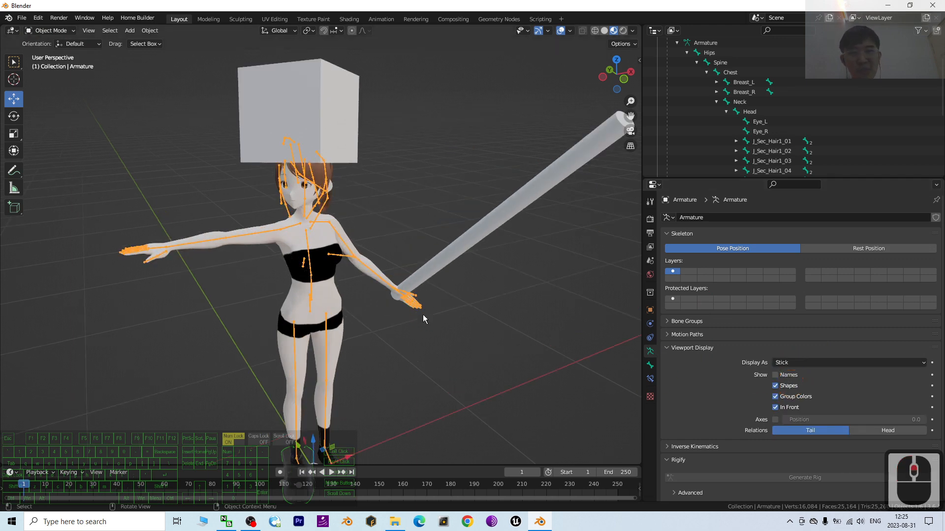
{"action": "middle_click_drag", "start_coordinate": [494, 314], "coordinate": [486, 312], "text": "shift"}
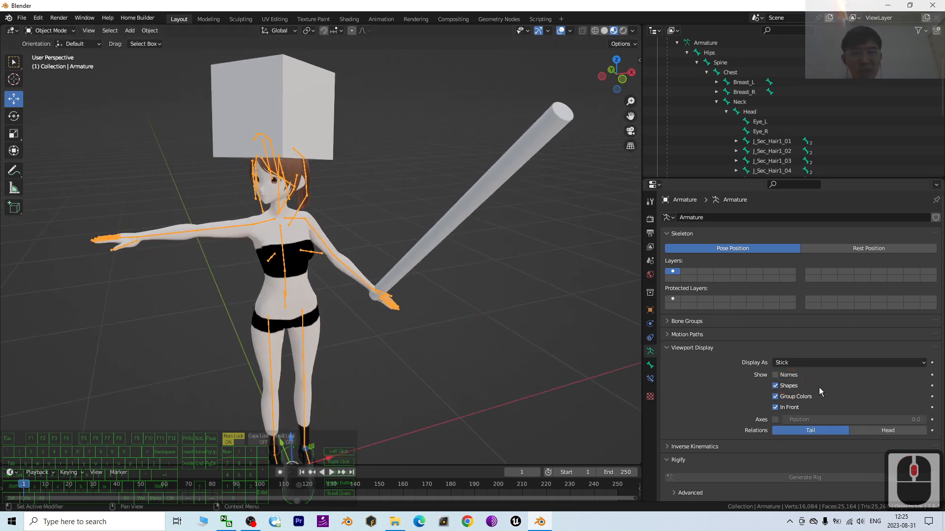
{"action": "left_click", "coordinate": [776, 408]}
{"action": "scroll", "coordinate": [459, 320], "scroll_direction": "up", "scroll_amount": 2}
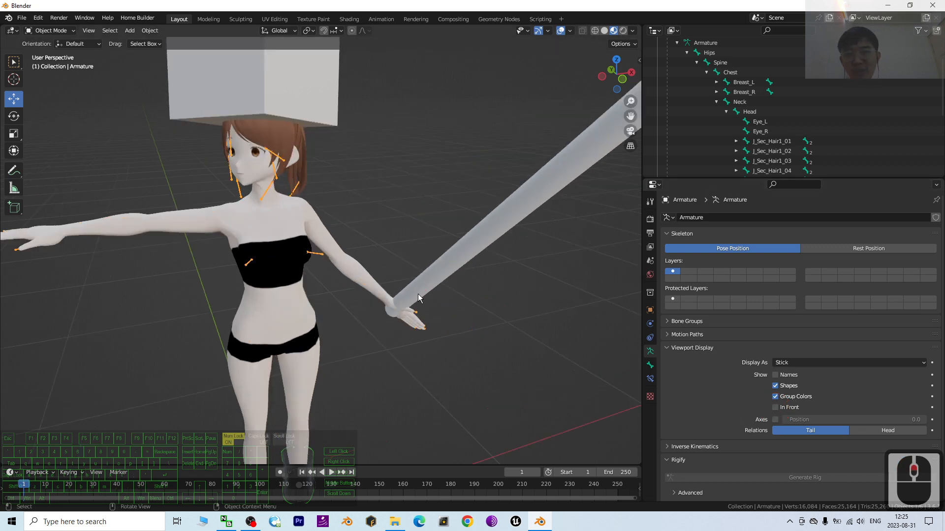
Select the rod cylinder and move it slightly along the negative X direction at the left hand
{"action": "left_click", "coordinate": [418, 294]}
{"action": "scroll", "coordinate": [453, 312], "scroll_direction": "down", "scroll_amount": 2}
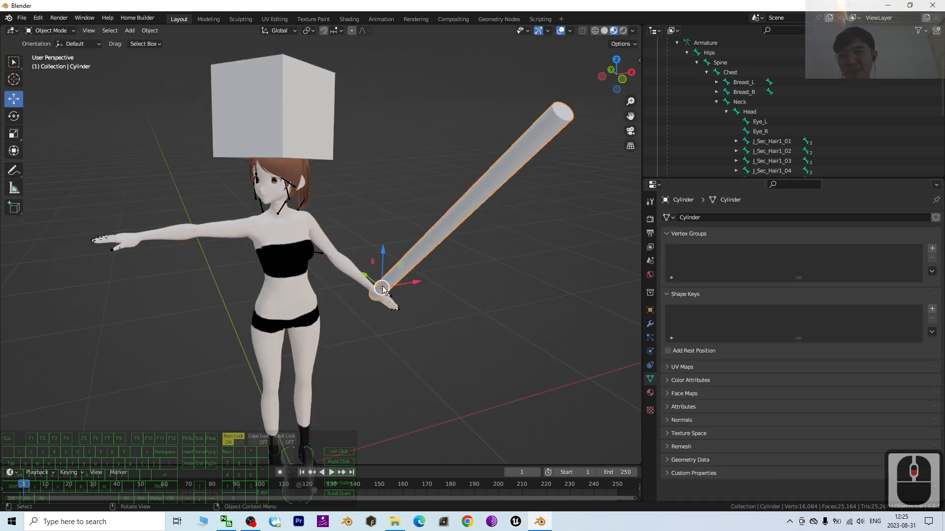
{"action": "left_click_drag", "start_coordinate": [416, 284], "coordinate": [372, 288]}
{"action": "left_click", "coordinate": [249, 526]}
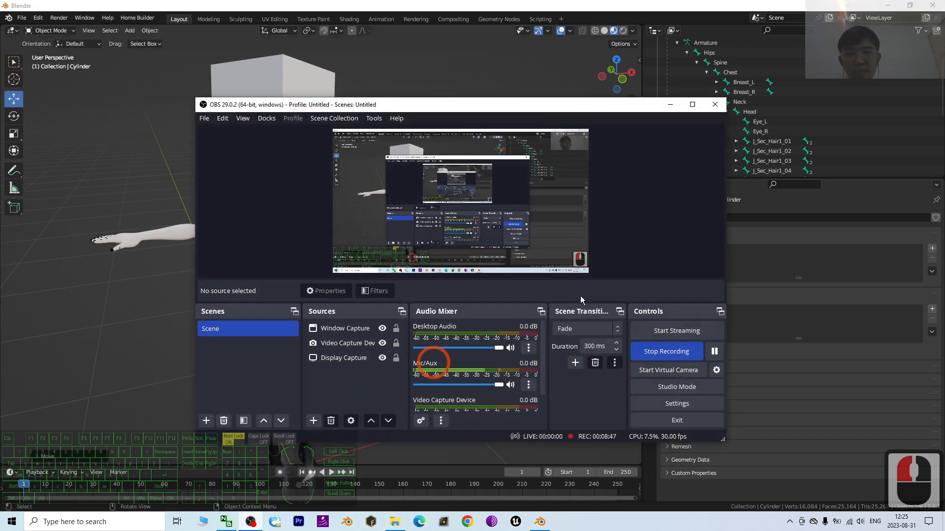